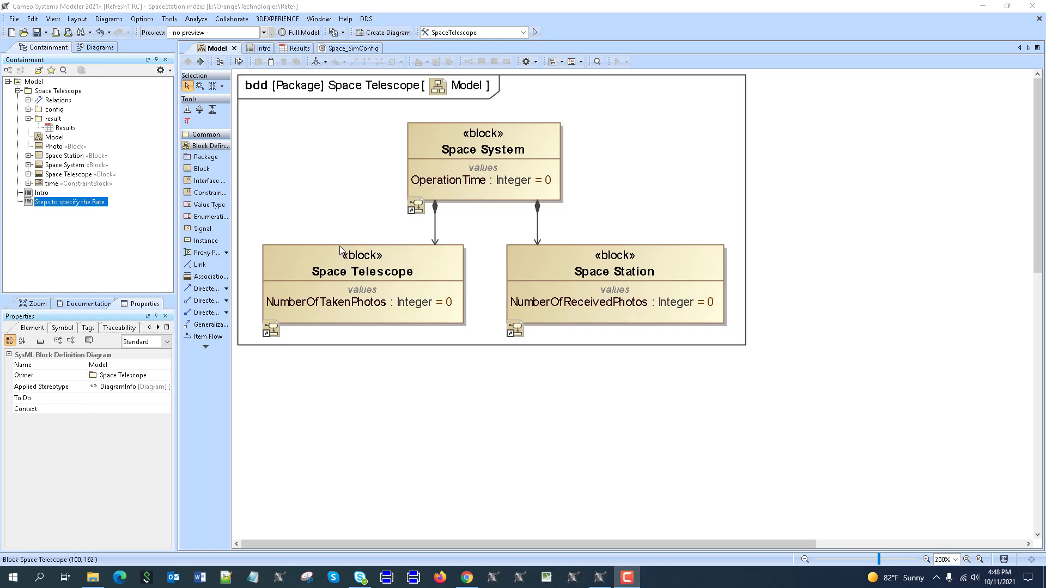
Step: Open the Capture Images activity diagram from the model
double_click(432, 137)
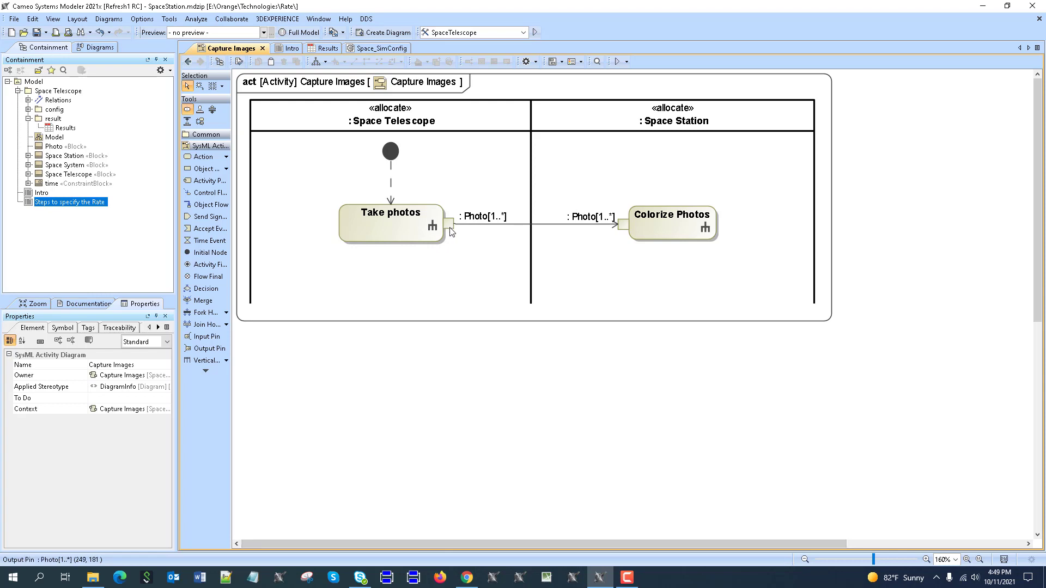
Step: Read the docs' non-streaming vs streaming explanation, then return to the Capture Images diagram
click(467, 578)
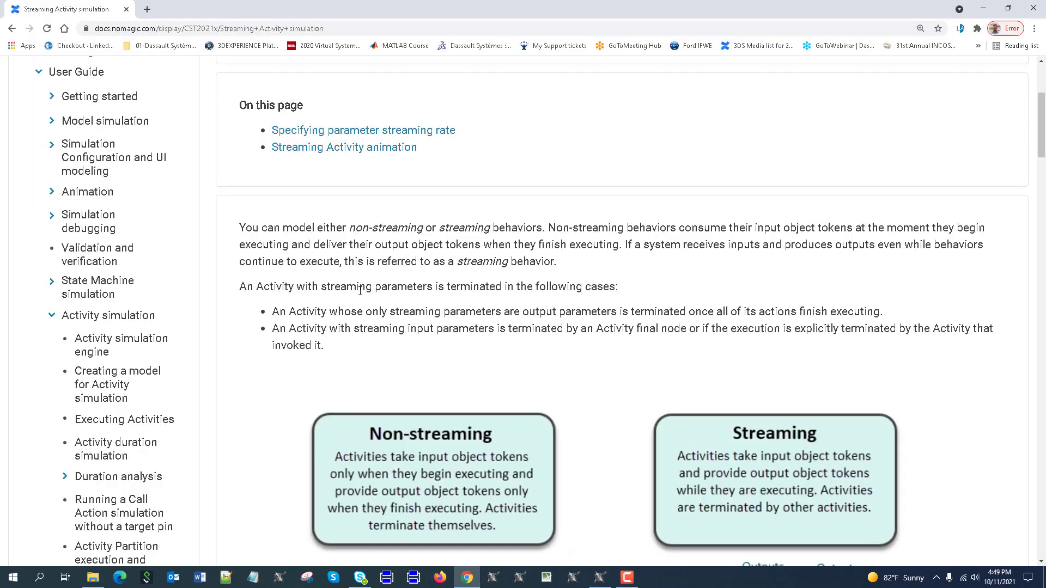
scroll(362, 297, down, 3)
scroll(554, 280, down, 1)
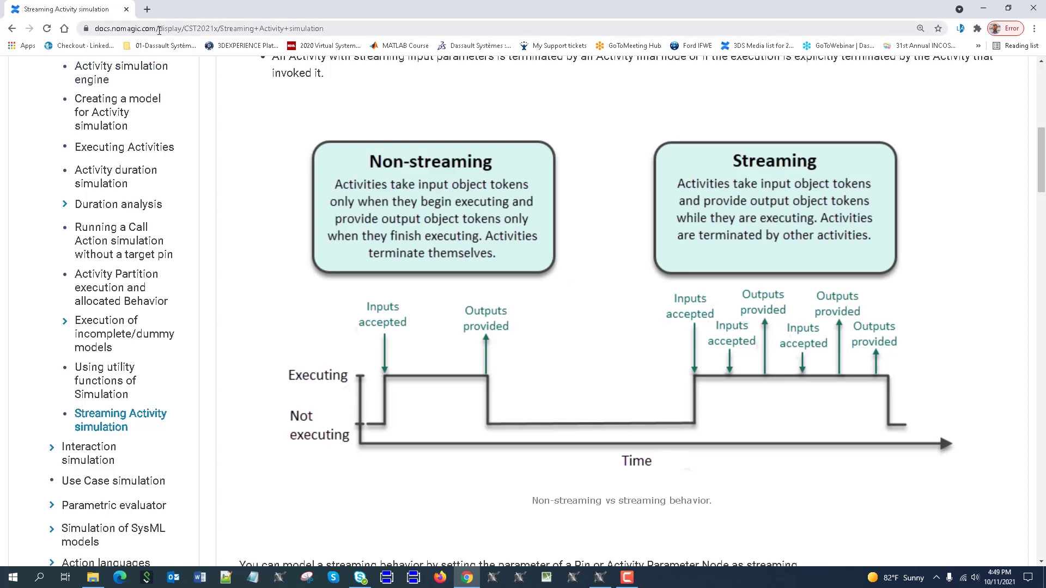
scroll(586, 206, up, 9)
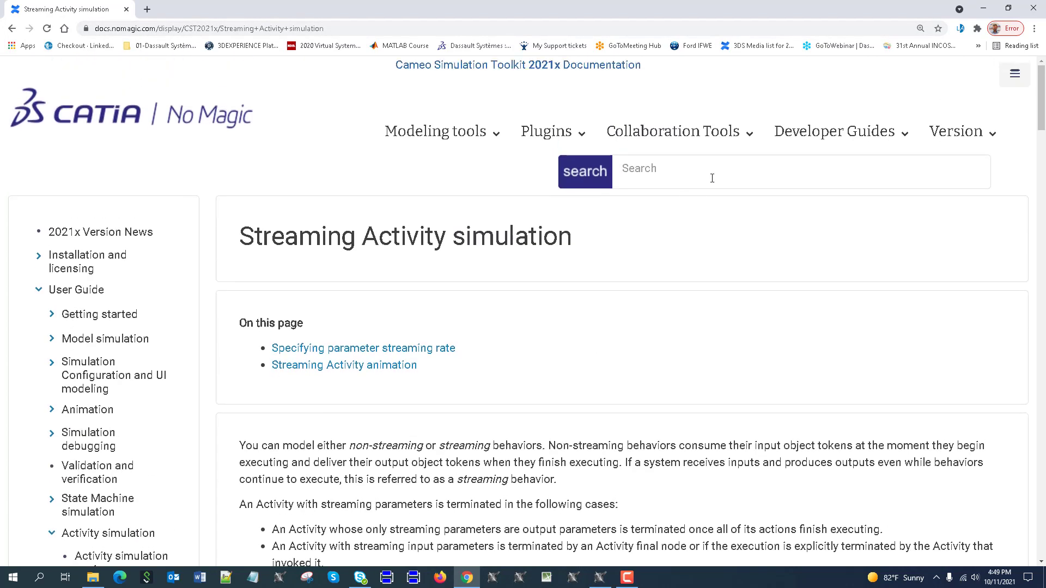
scroll(697, 288, down, 3)
scroll(686, 201, up, 3)
scroll(642, 174, down, 6)
scroll(637, 297, down, 4)
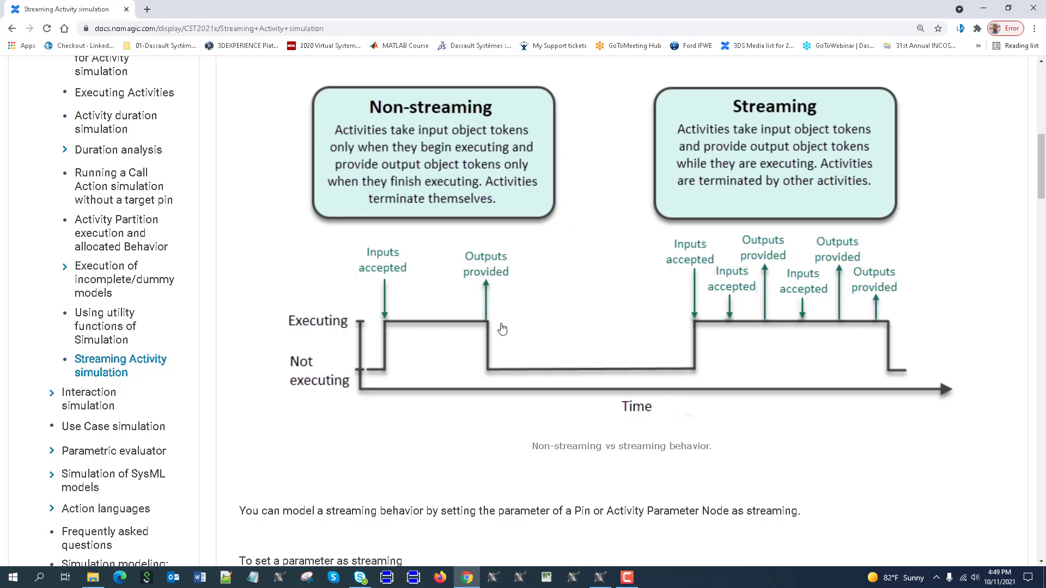
click(600, 578)
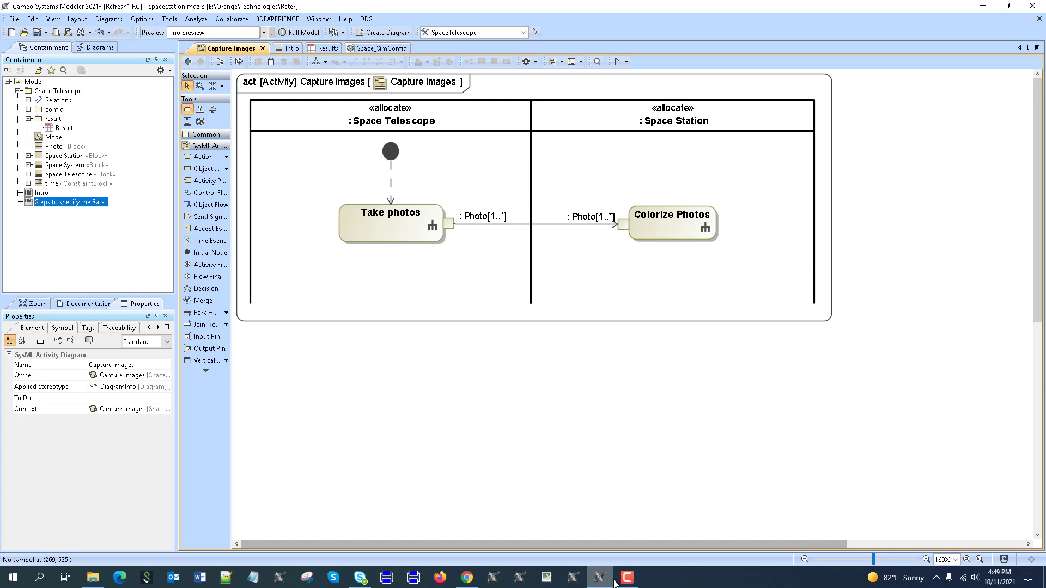
Step: Glance at the streaming documentation again and come back to the Capture Images diagram
click(466, 577)
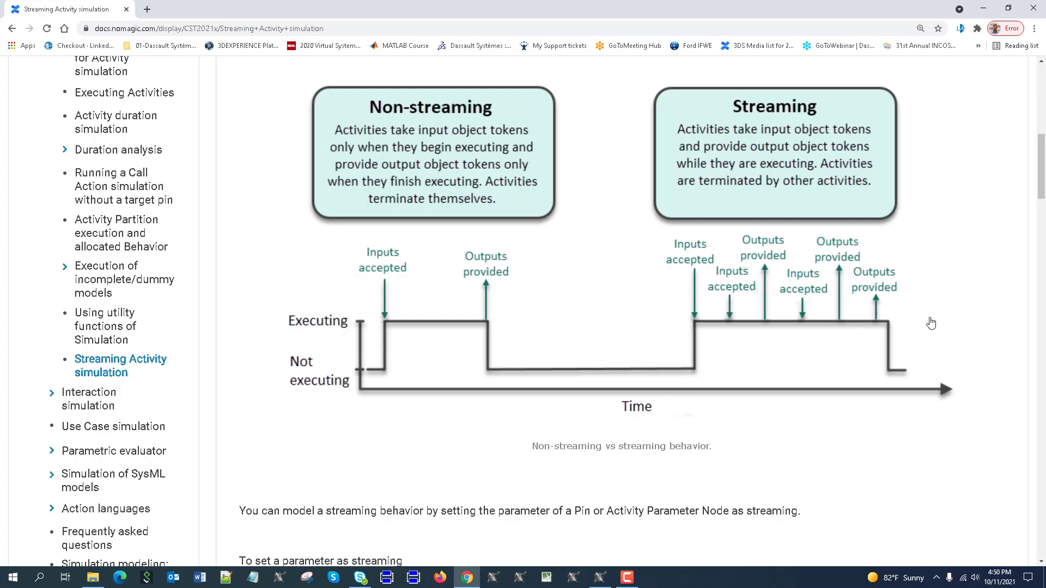
click(601, 580)
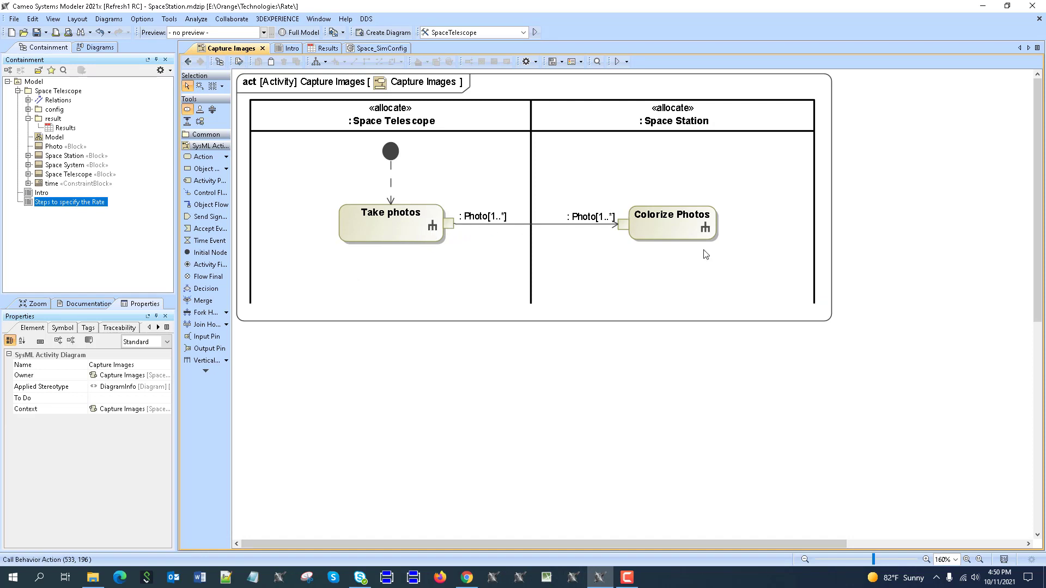
Step: Move between the Model, Capture Images and Take photos diagrams, ending on Capture Images
double_click(397, 227)
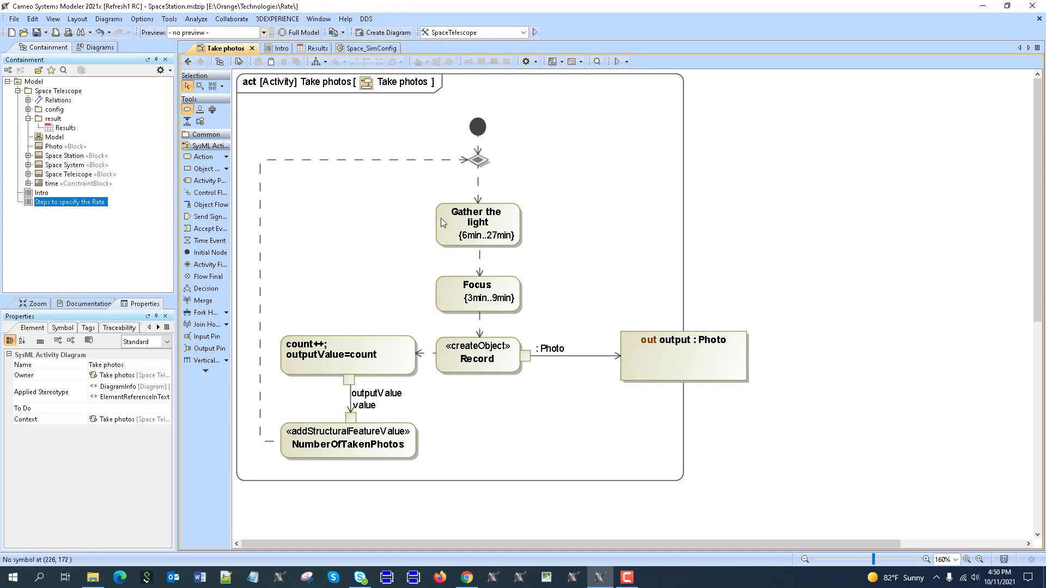
click(188, 61)
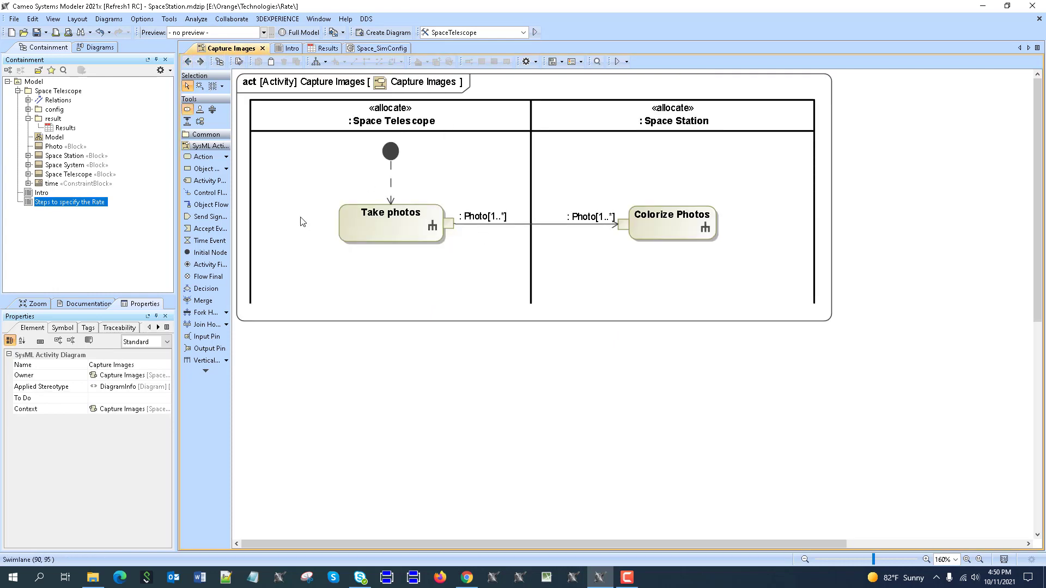
click(188, 61)
double_click(306, 255)
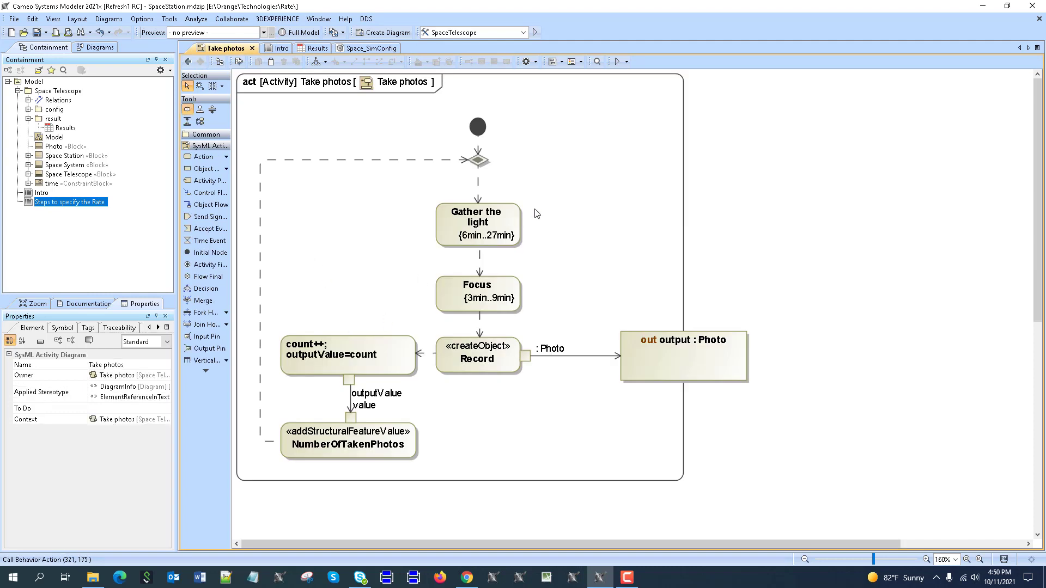
click(188, 61)
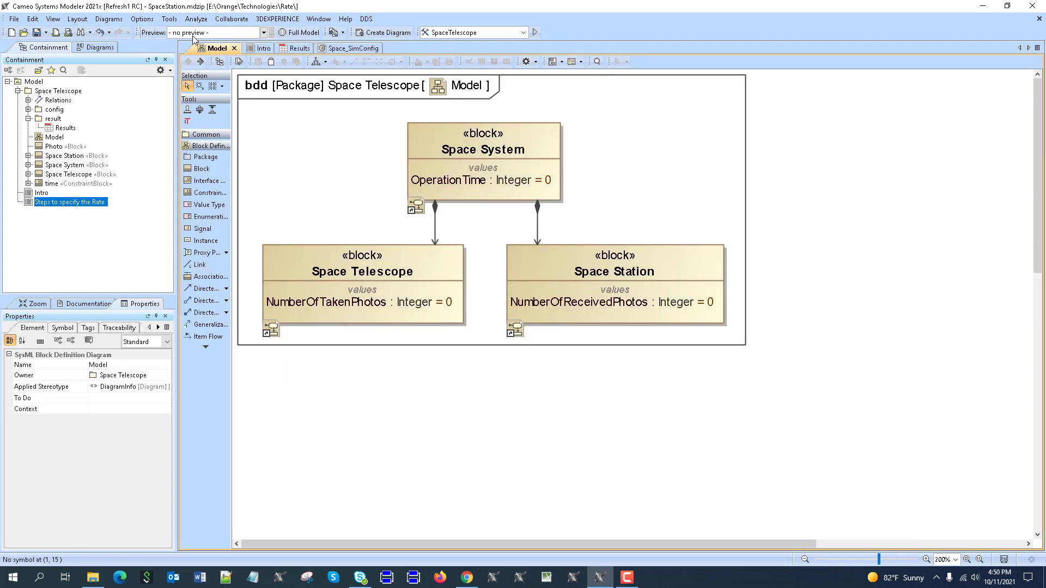
double_click(421, 126)
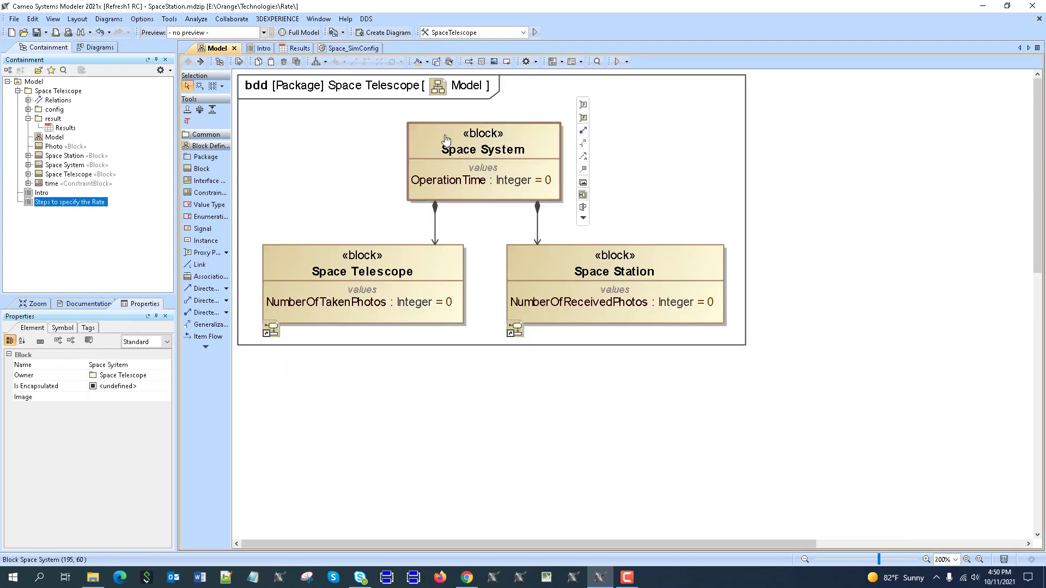
double_click(411, 235)
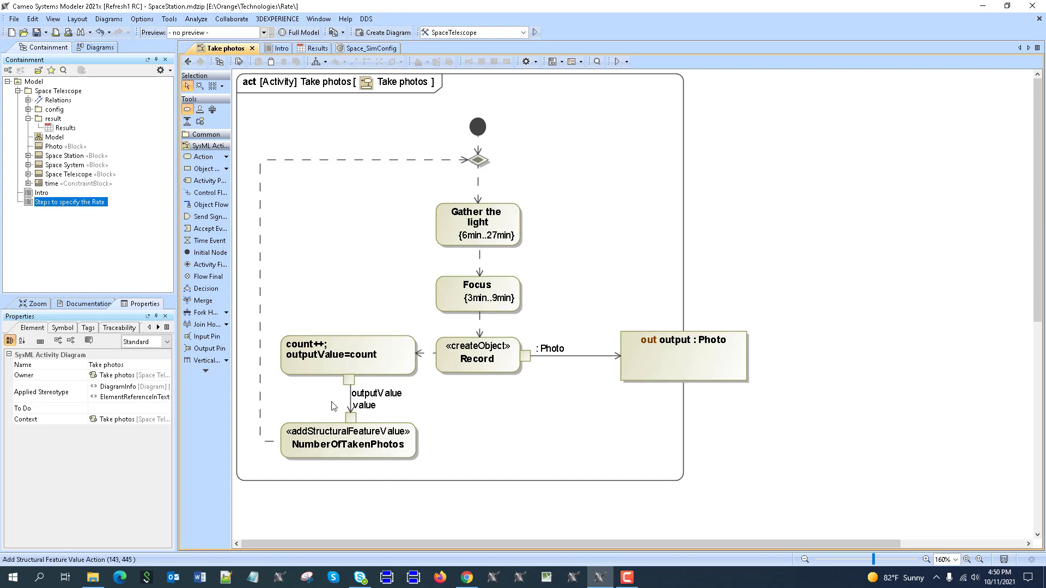
click(187, 61)
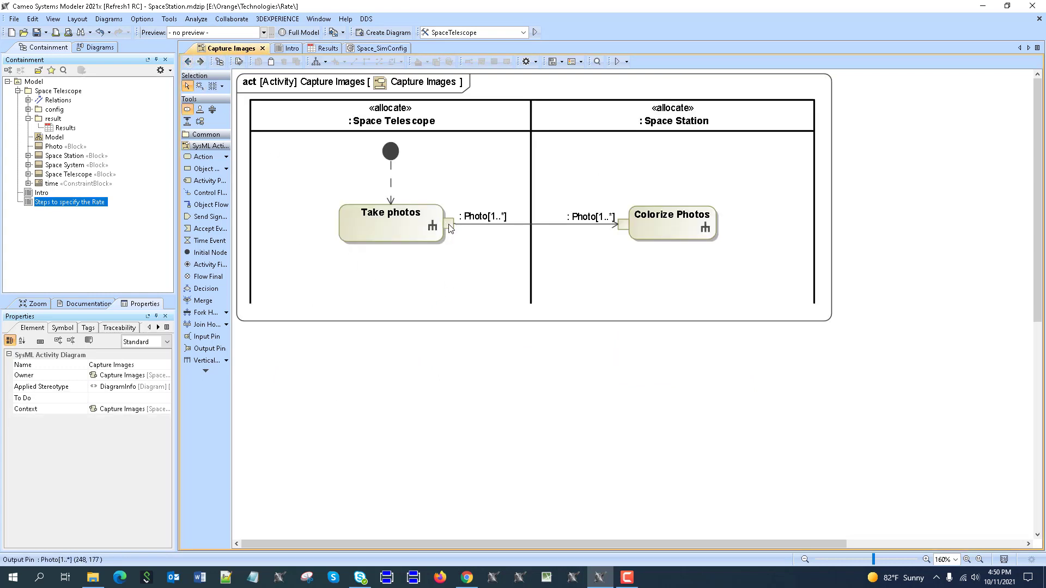
Step: Run the simulation with the Space System context, stop it, and restart it
click(627, 62)
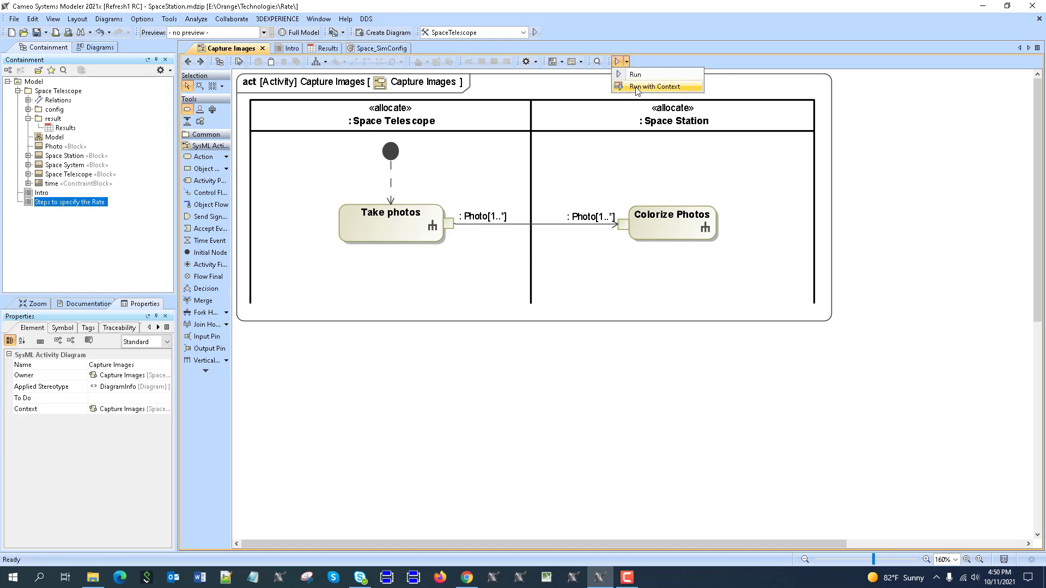
click(637, 87)
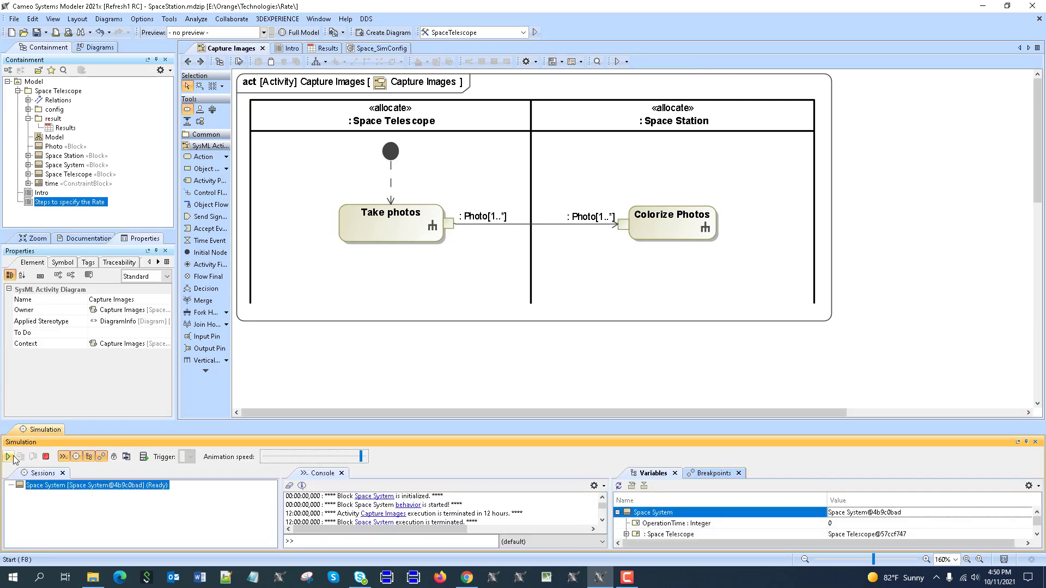
click(8, 457)
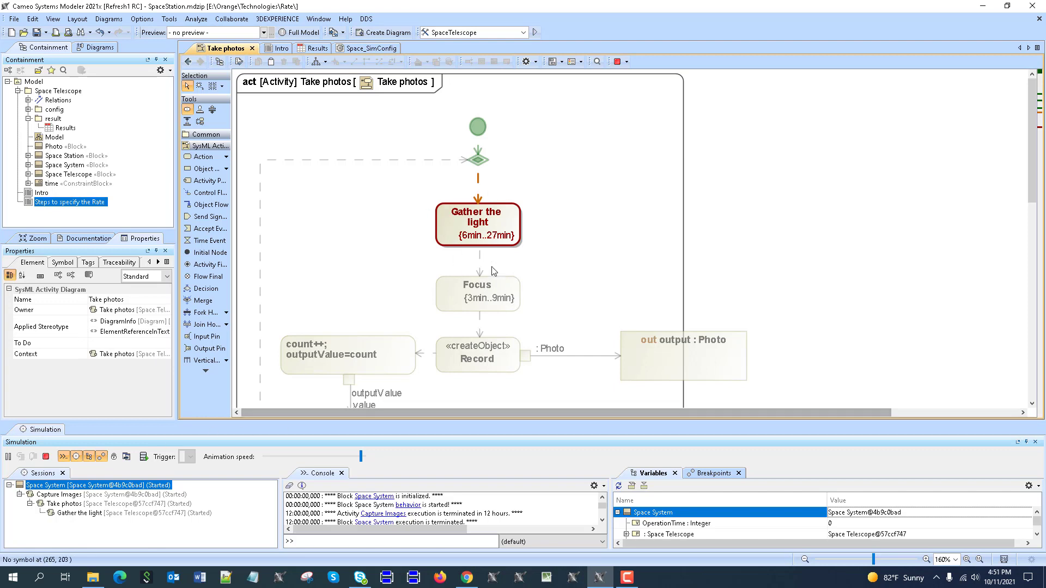
click(46, 457)
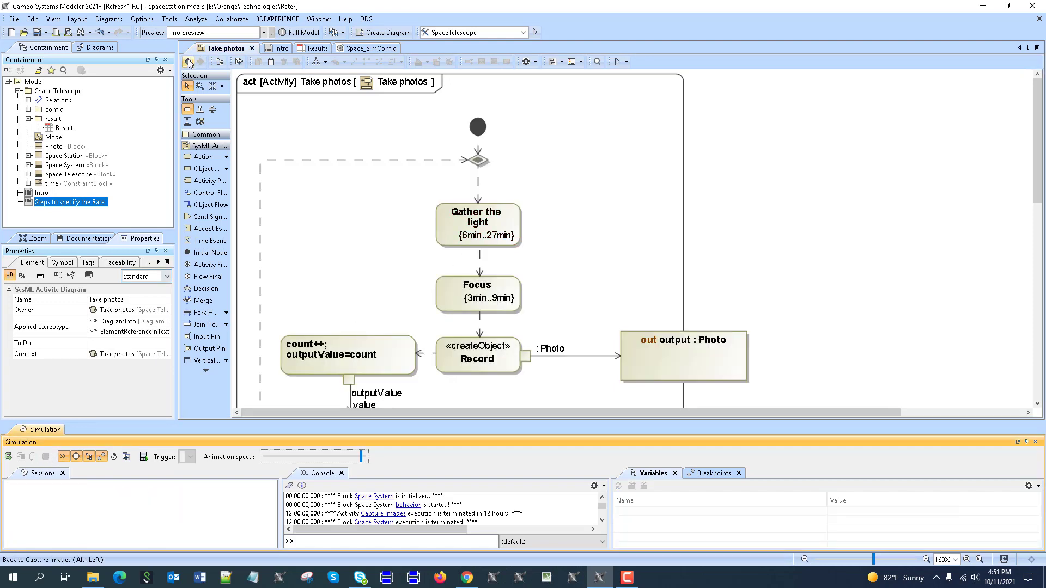
click(535, 32)
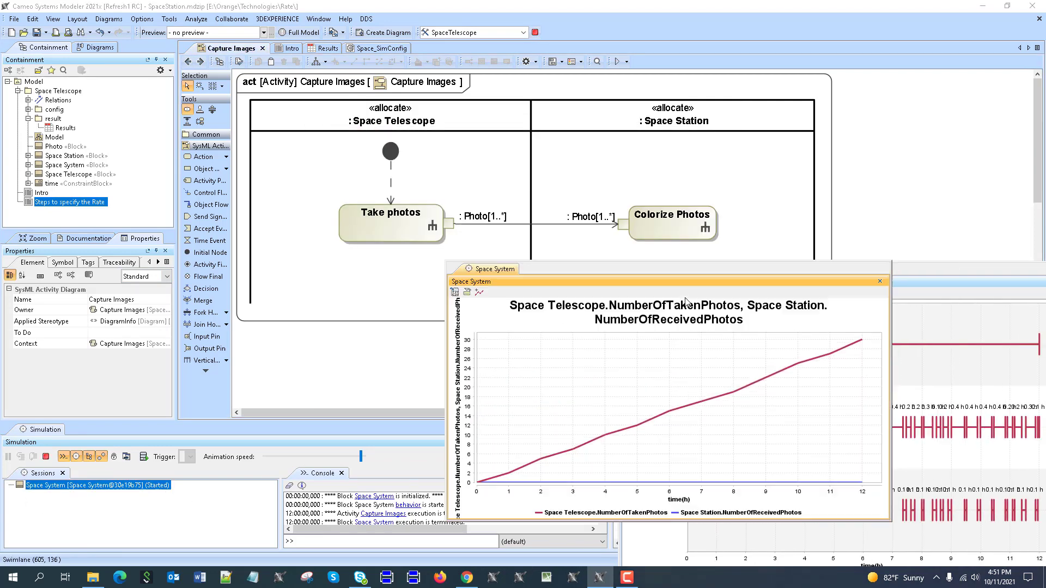
Step: Place the photo-count chart near the centre and the timeline window at the upper right
drag(685, 275, 272, 346)
drag(777, 273, 720, 310)
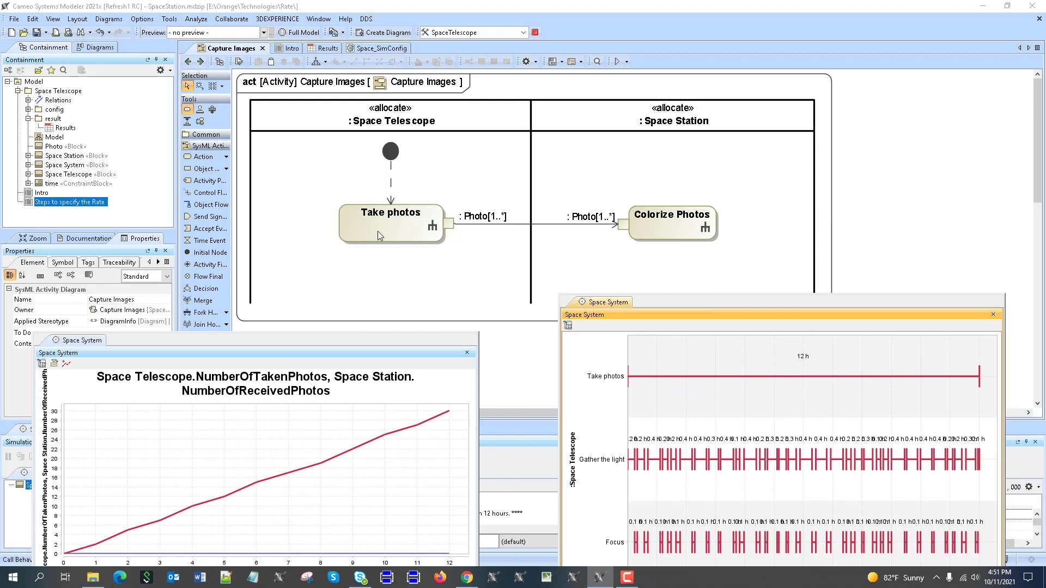
drag(398, 338, 385, 280)
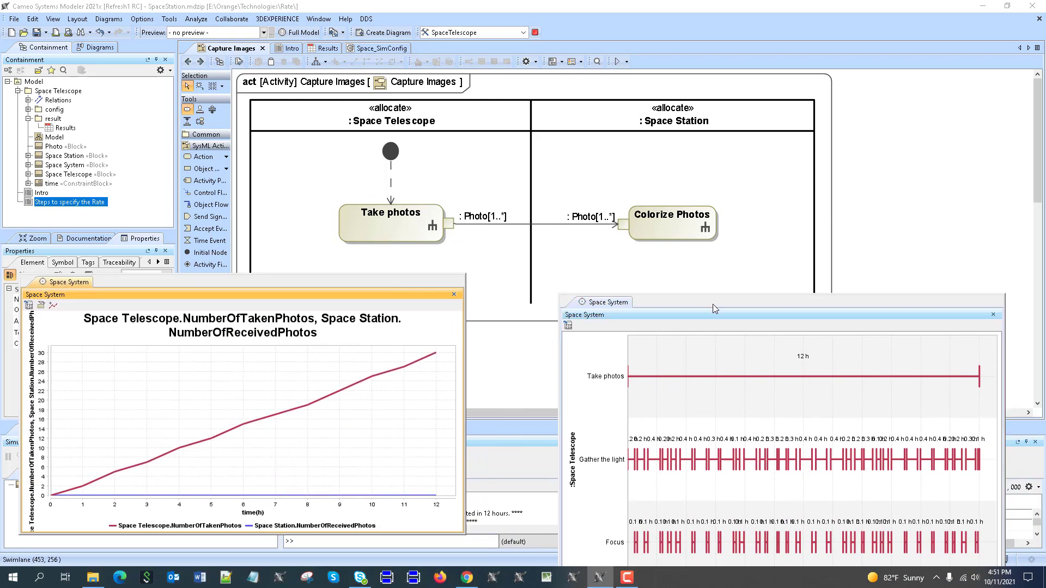
drag(712, 307, 748, 103)
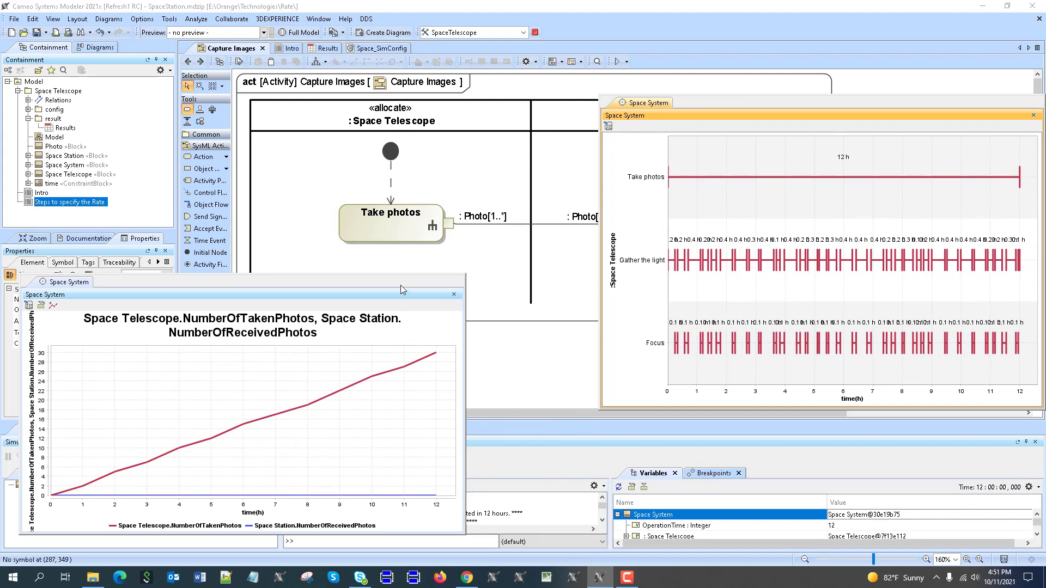
drag(400, 286, 727, 141)
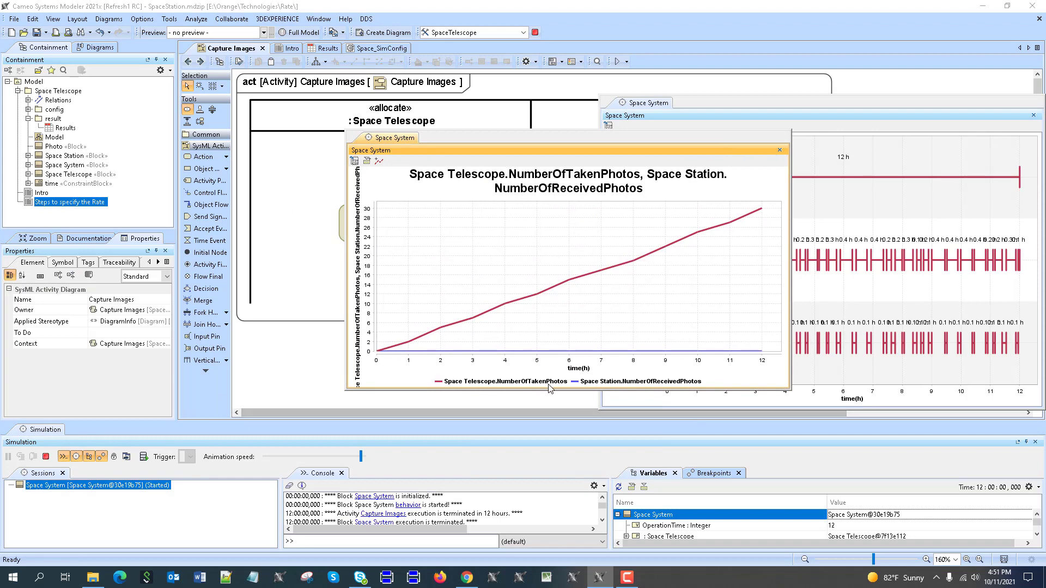
drag(586, 130, 797, 93)
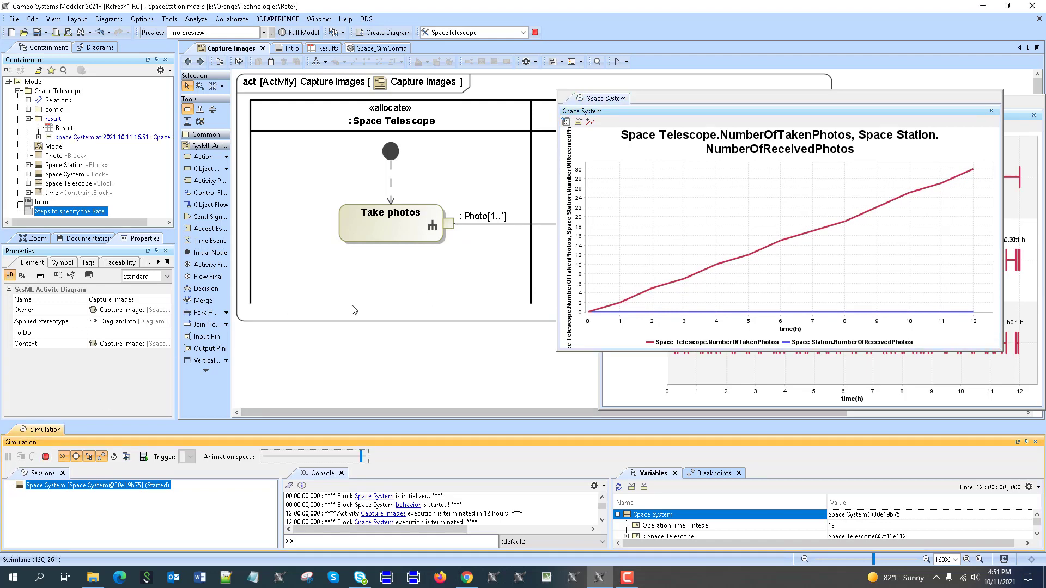
Step: Simulate Take photos with the timeline chart top right and photo-count chart bottom right
double_click(415, 221)
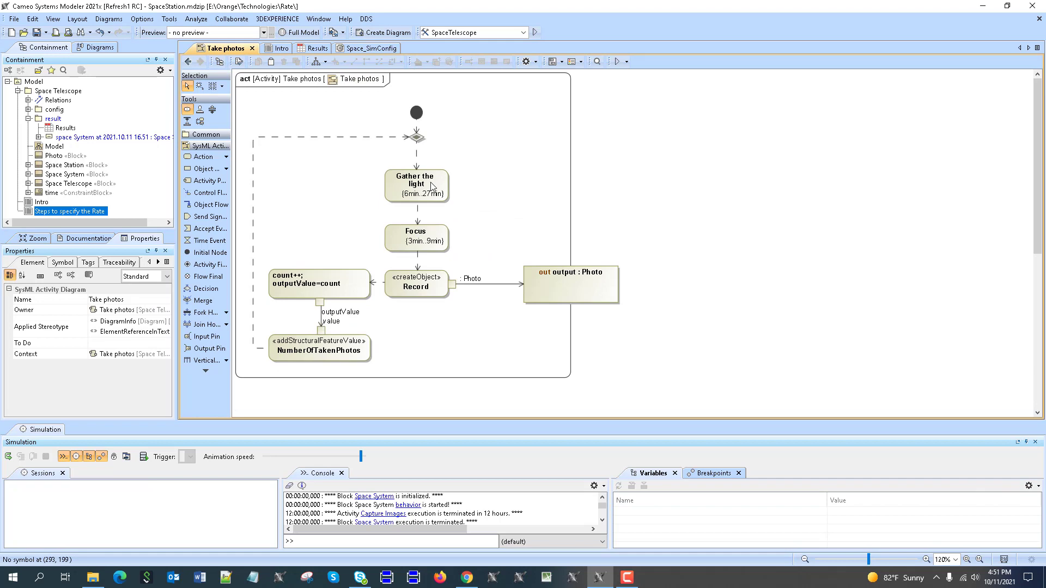
click(534, 33)
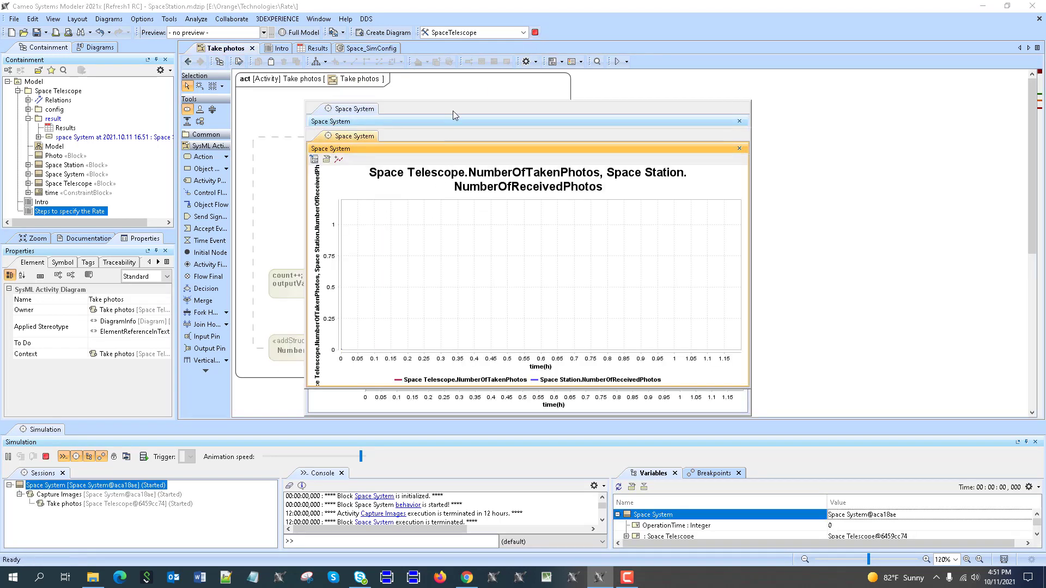
drag(452, 110, 788, 36)
drag(508, 132, 835, 359)
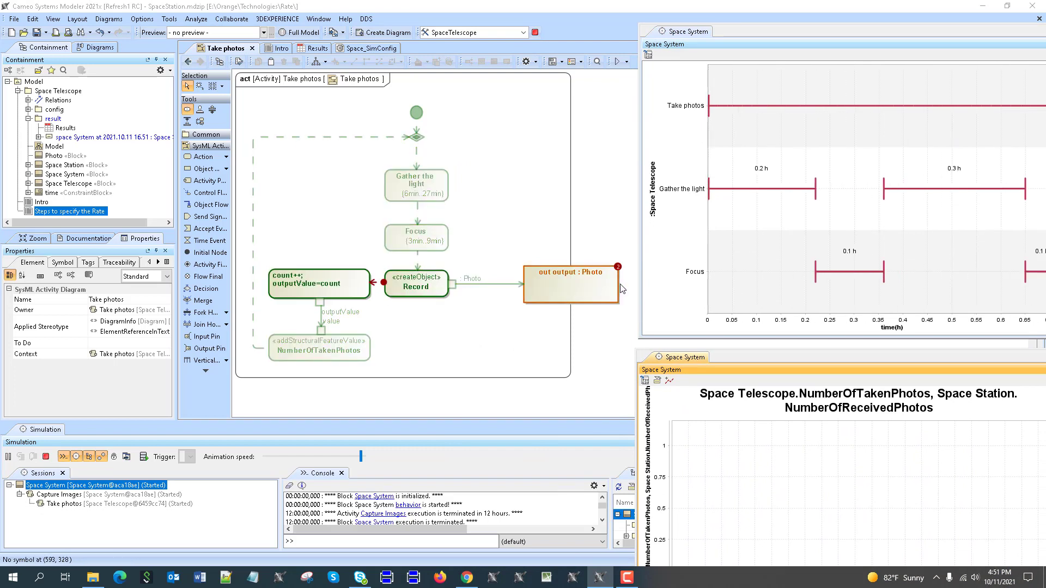
Step: Zoom the diagram and float the photo-count chart beside it as photos accumulate
scroll(619, 272, up, 2)
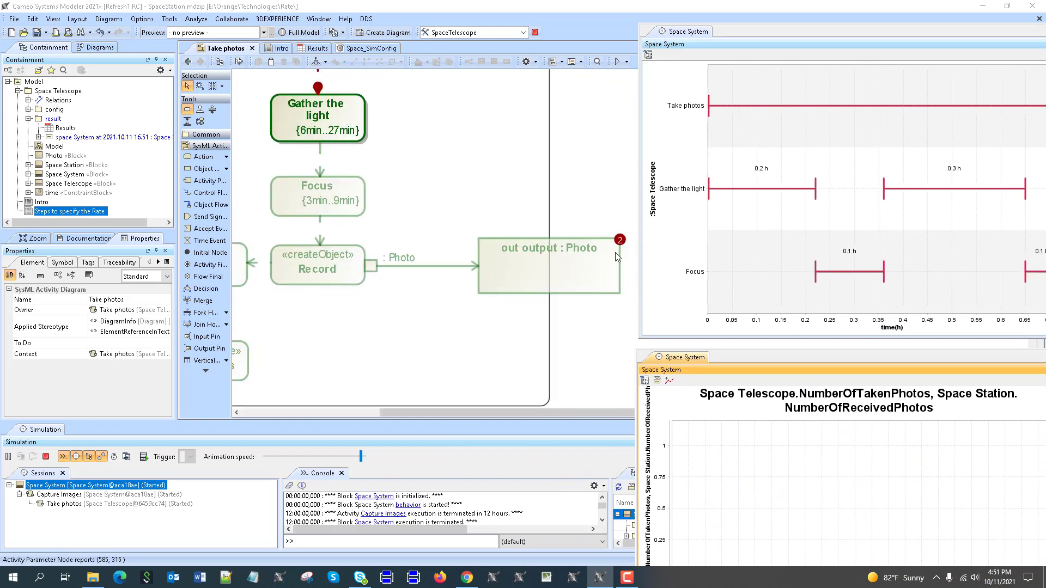
mouse_move(615, 253)
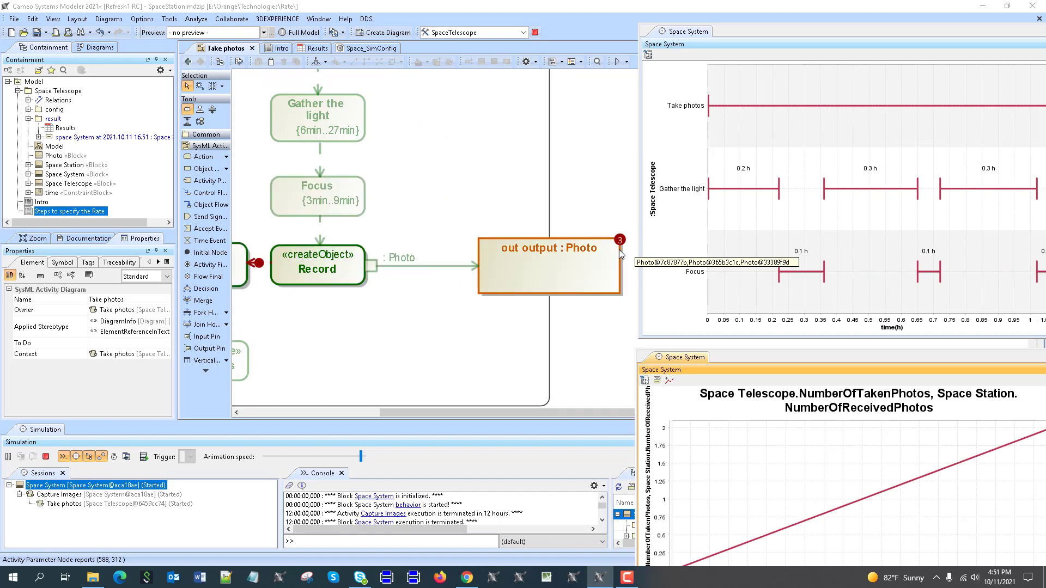
double_click(741, 369)
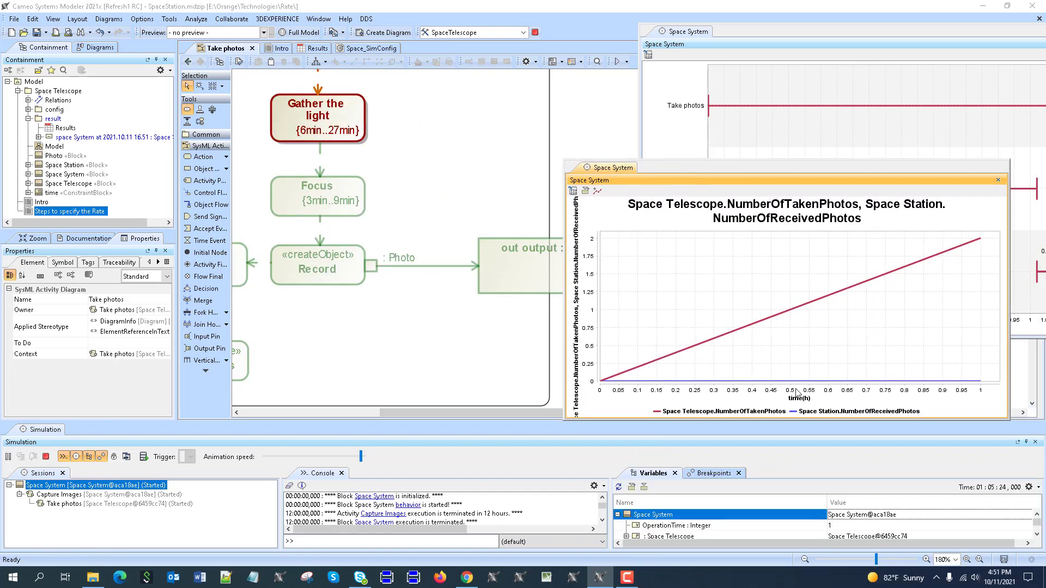
drag(708, 179, 686, 288)
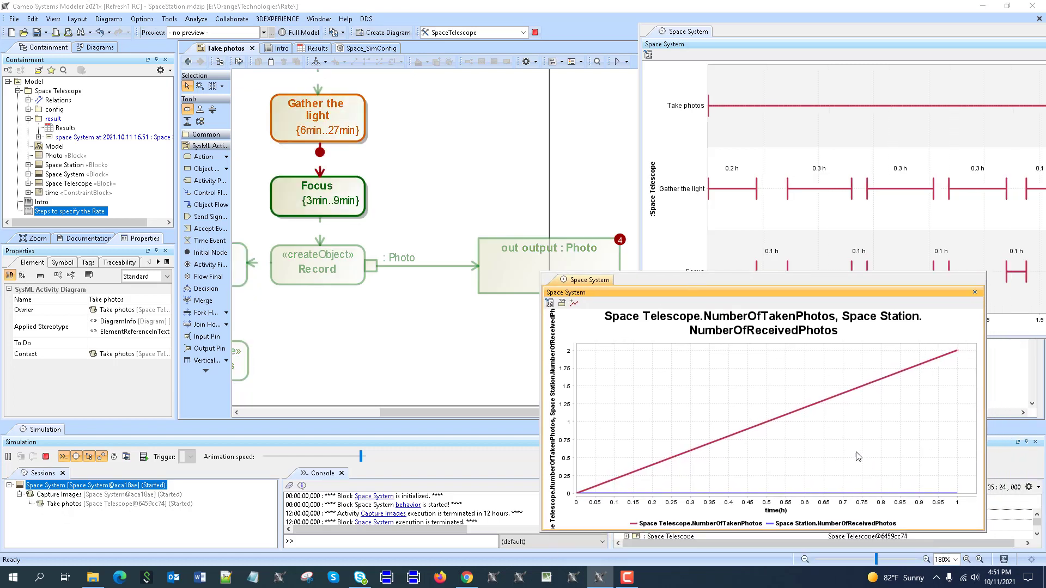
scroll(466, 340, down, 1)
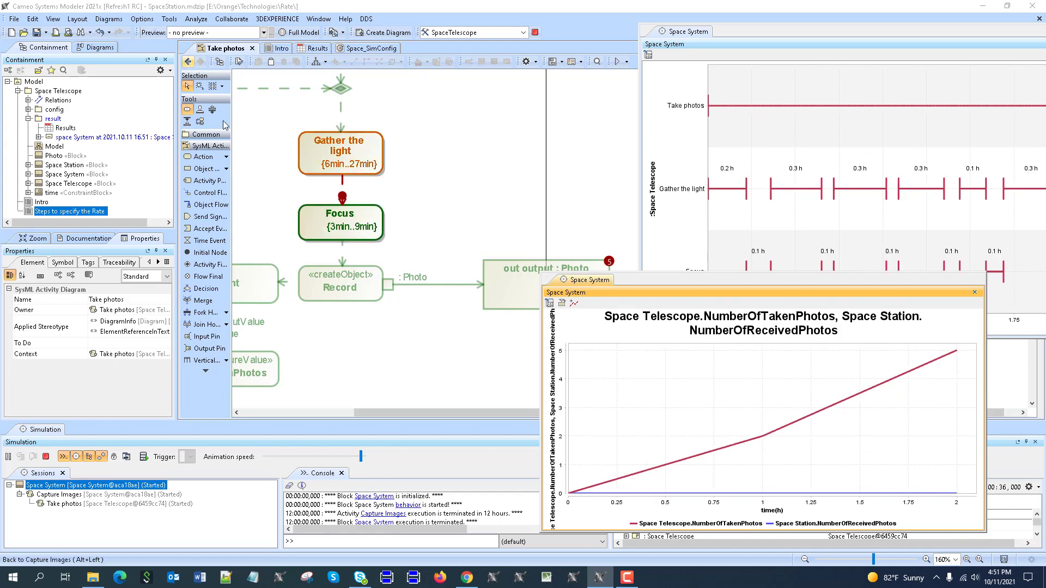
drag(354, 412, 311, 408)
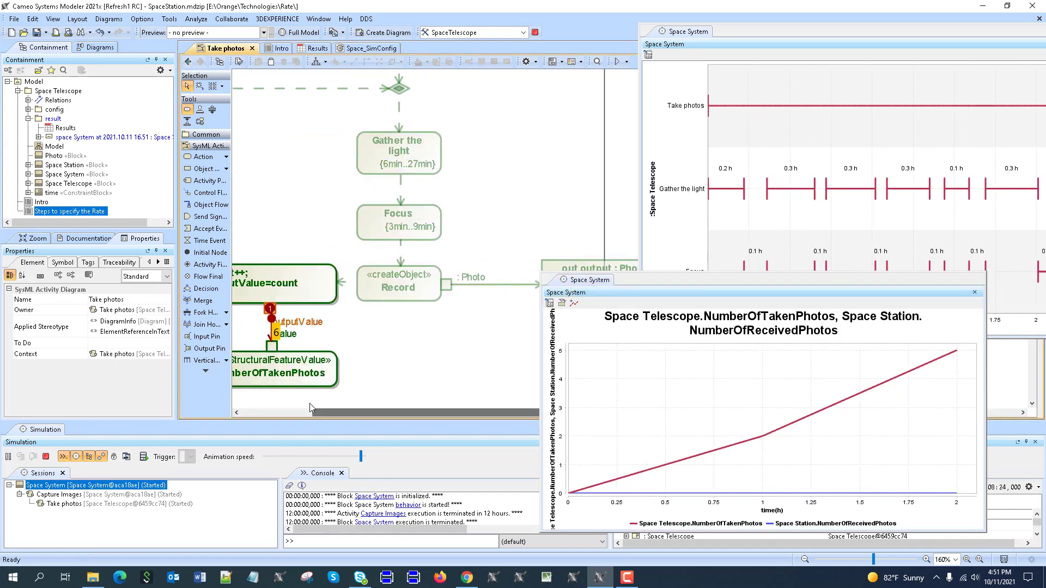
Step: Stop the simulation and mark Take photos' output and Colorize Photos' input Photo pins {stream}
scroll(355, 403, down, 2)
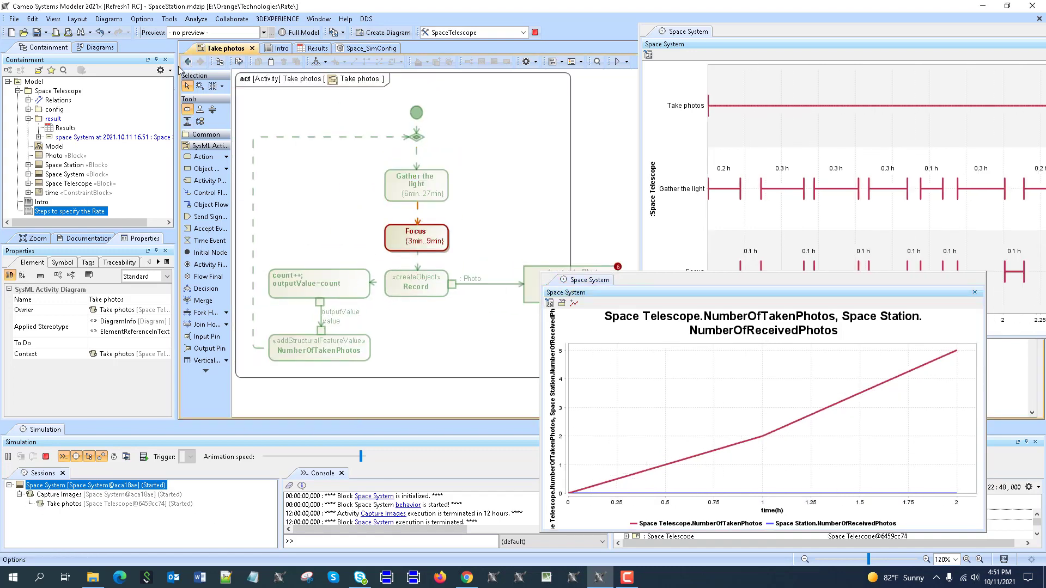
click(47, 457)
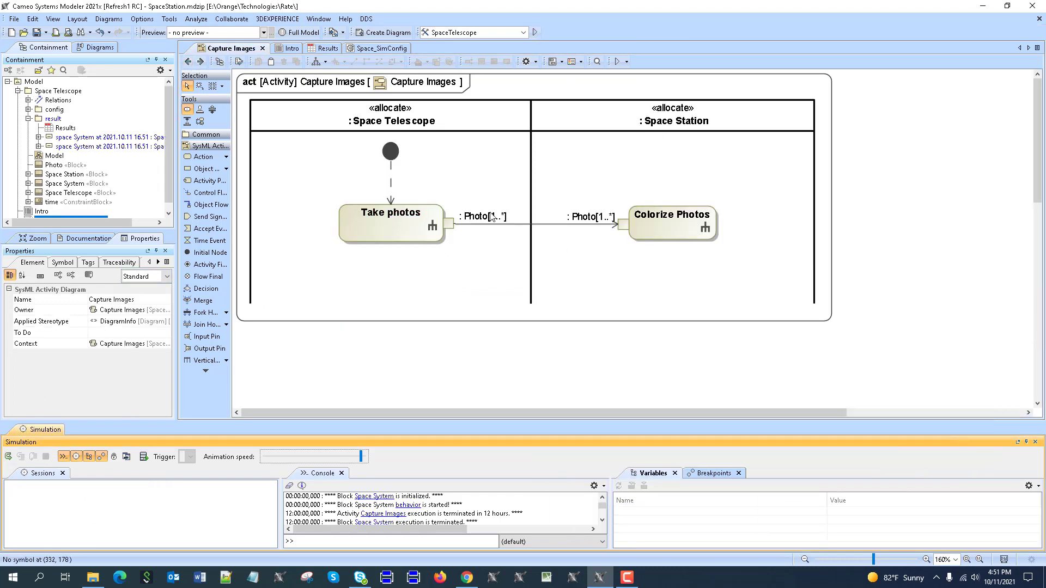
right_click(449, 224)
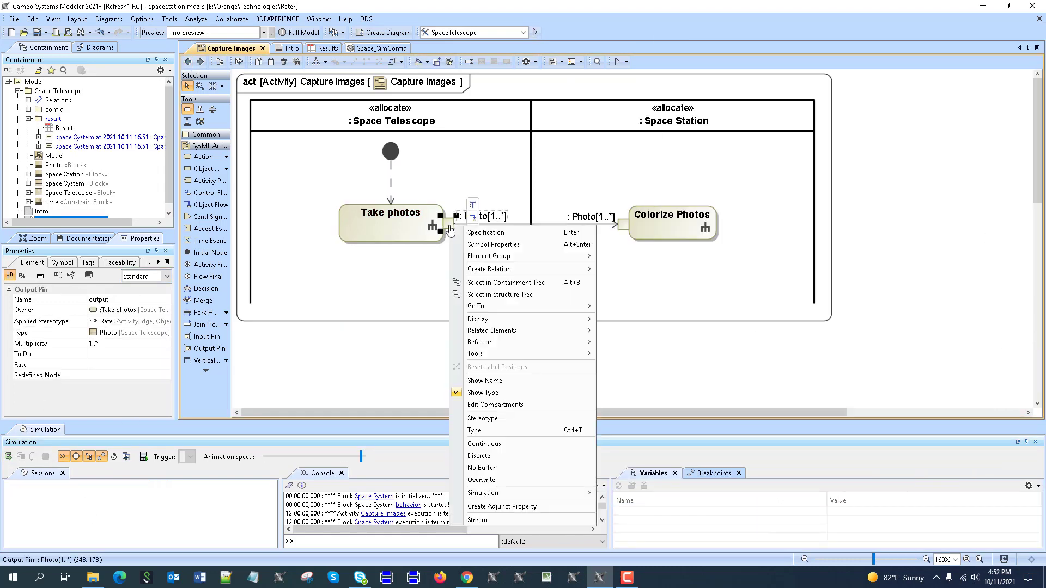
click(511, 521)
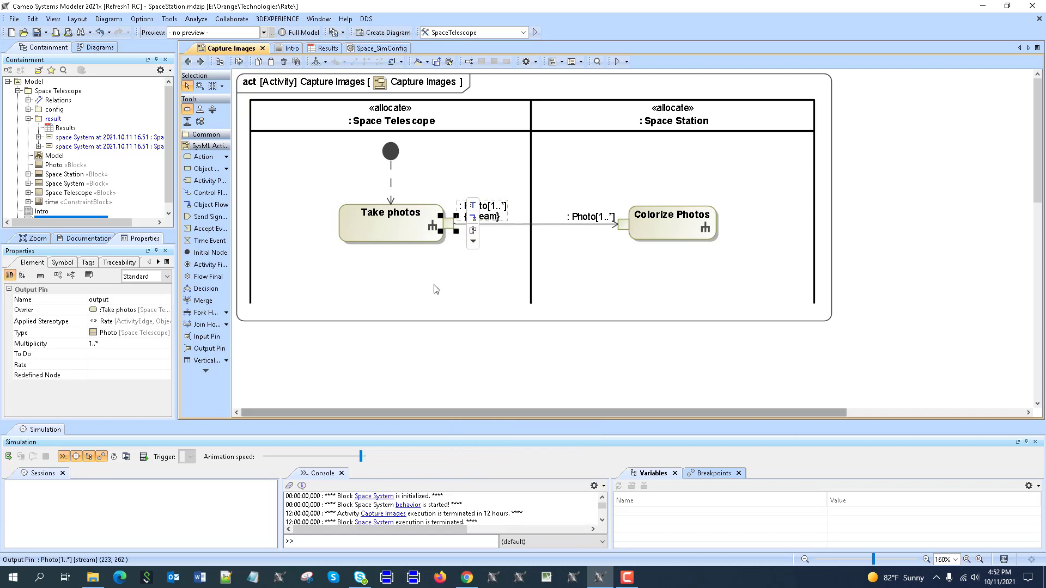
right_click(627, 224)
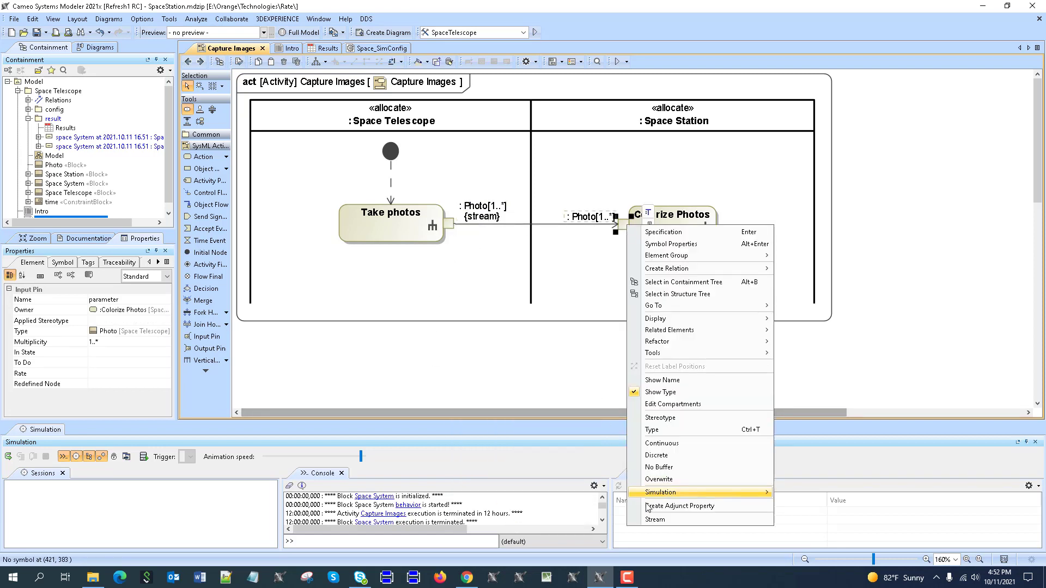
click(658, 523)
click(492, 273)
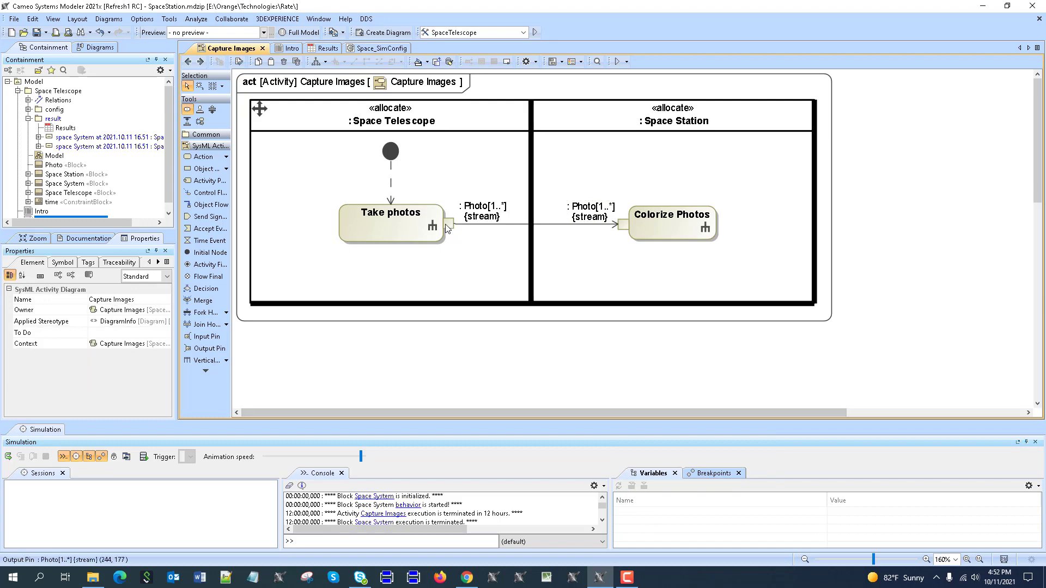
Step: Run the Capture Images simulation and arrange the photo-count and timeline charts
click(538, 32)
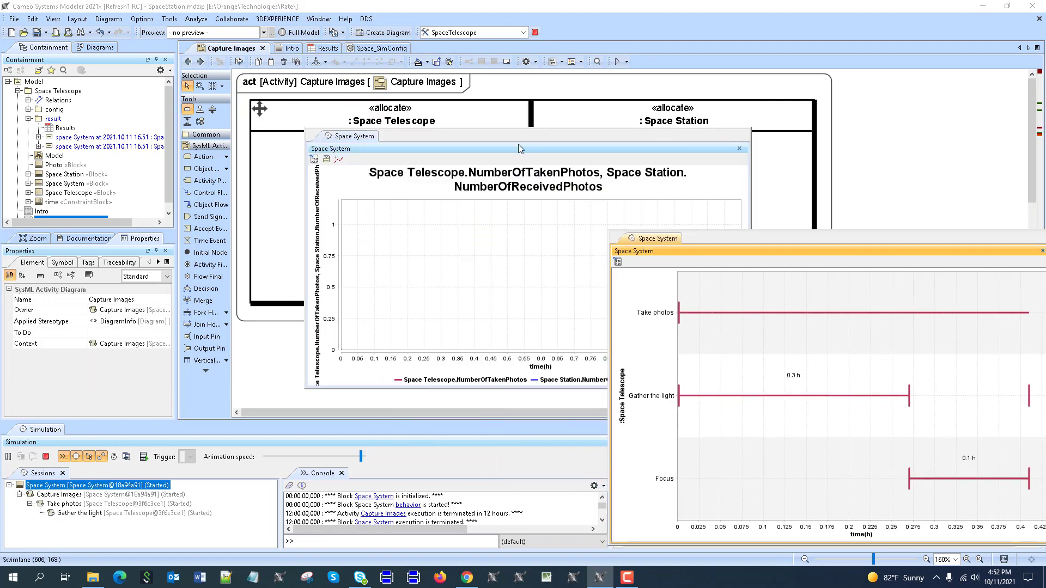
drag(518, 144, 339, 274)
drag(713, 239, 678, 258)
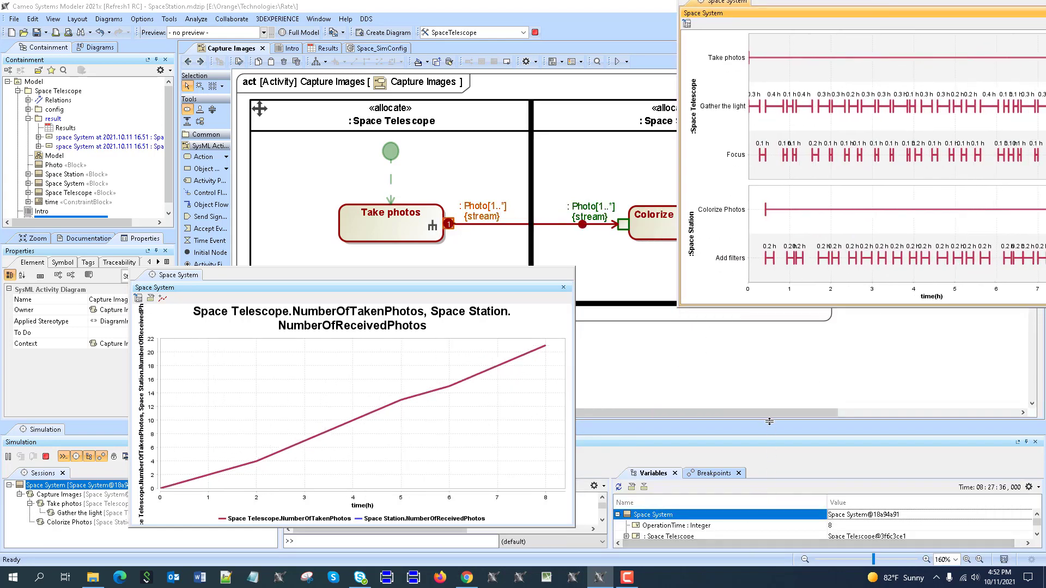
Step: Expand Space Telescope and Space Station to confirm 32 taken and 32 received, then close the charts
double_click(719, 465)
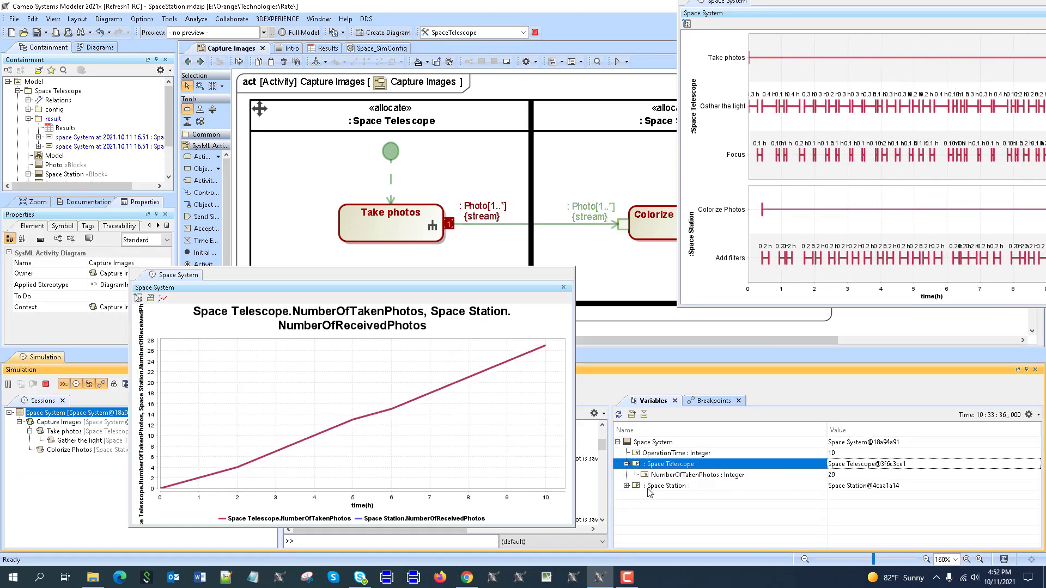
double_click(720, 486)
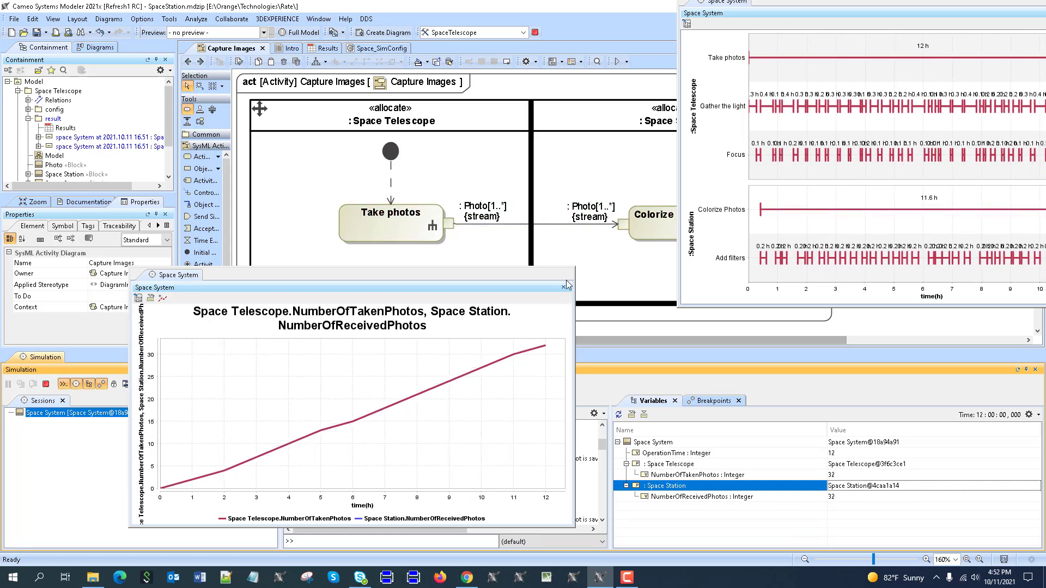
click(563, 287)
click(799, 24)
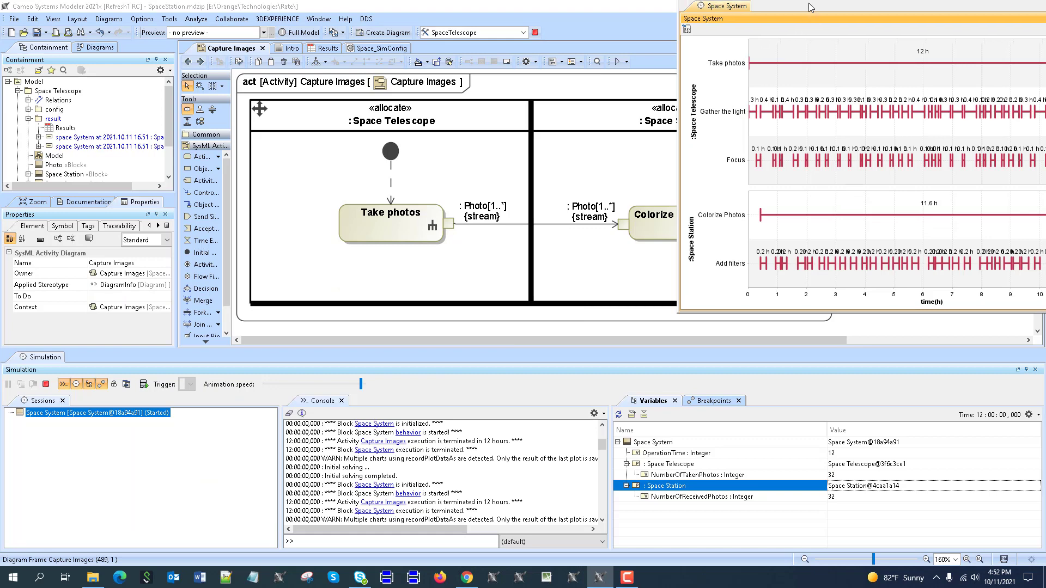
double_click(809, 2)
Step: Close the timeline chart, inspect the Colorize Photos diagram, then reopen Capture Images
click(809, 125)
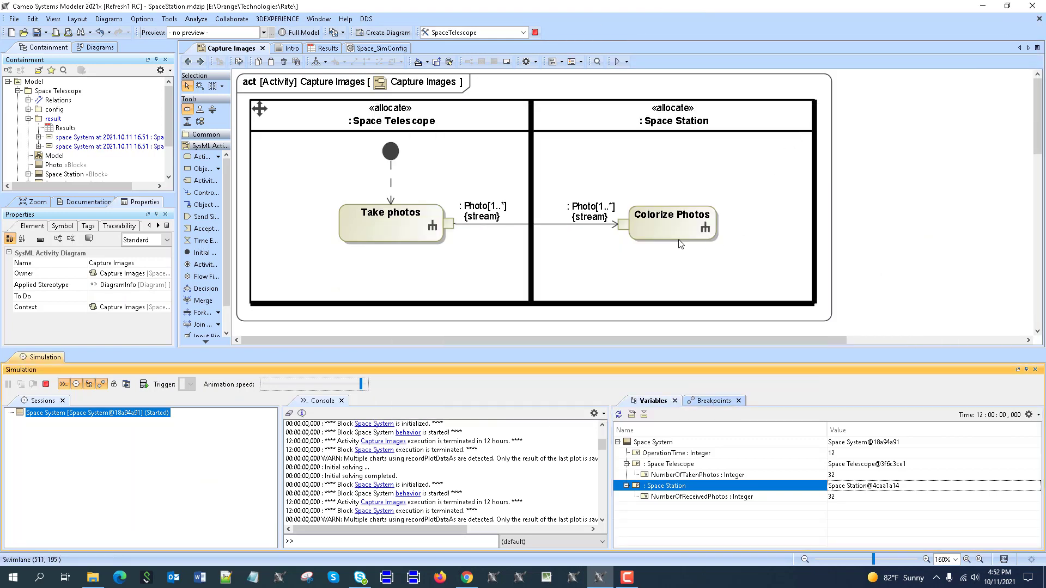
double_click(672, 229)
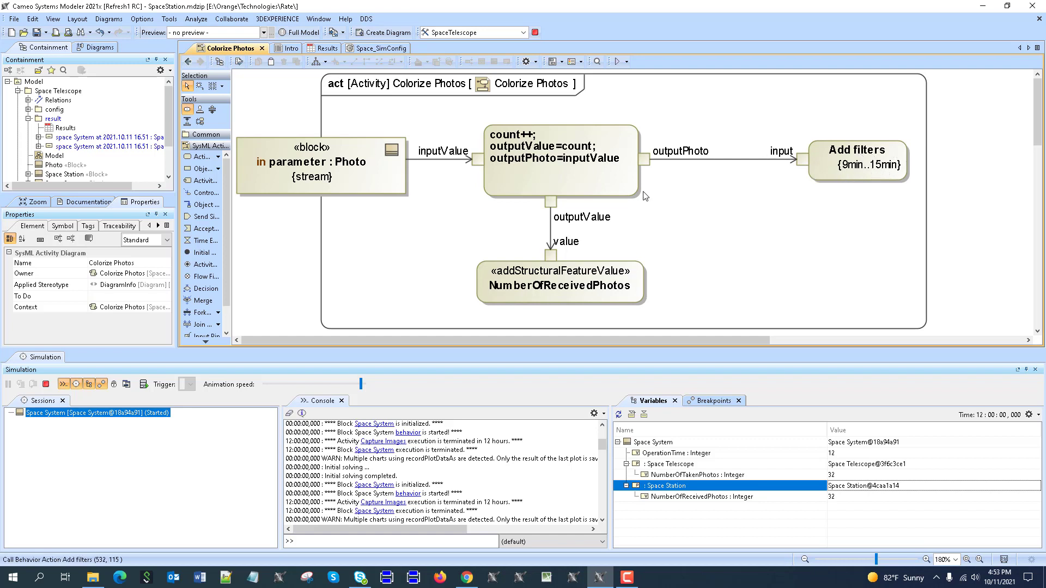
click(188, 62)
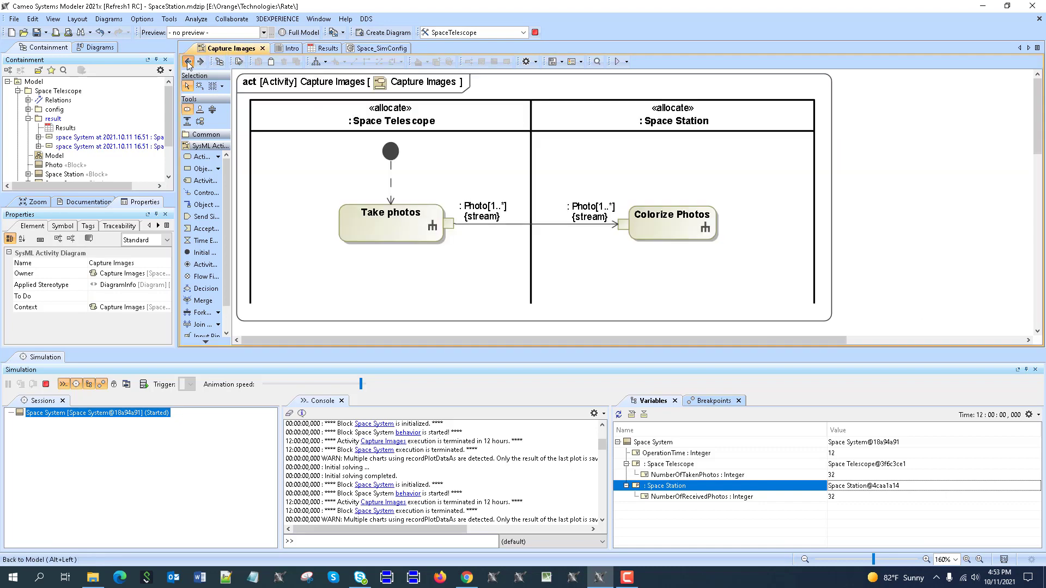
click(187, 62)
double_click(426, 126)
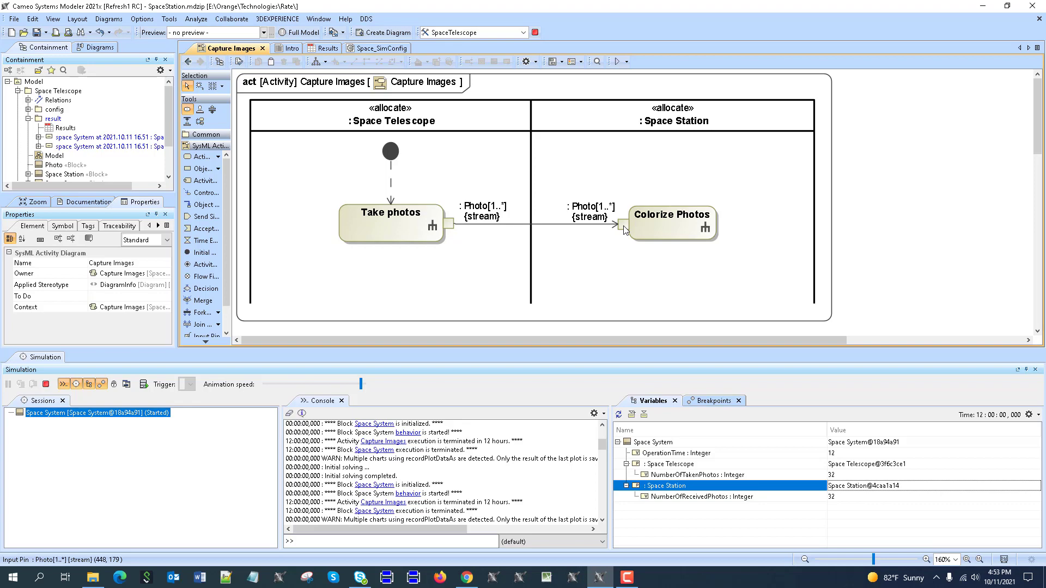
Step: Read the Streaming Activity docs down to the Factory timeline chart, then Alt+Tab back
click(467, 578)
scroll(478, 266, down, 5)
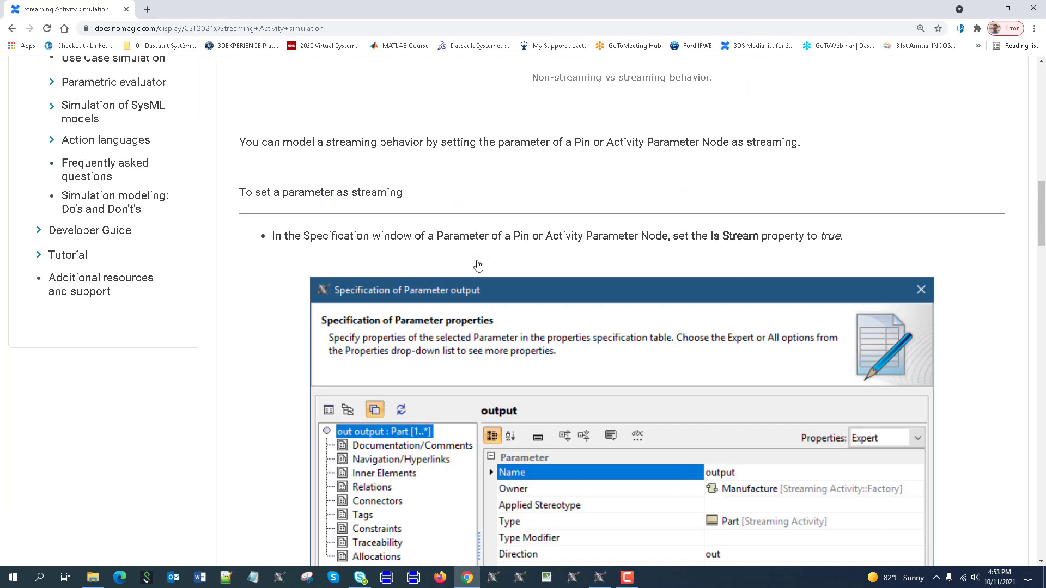
scroll(478, 265, down, 15)
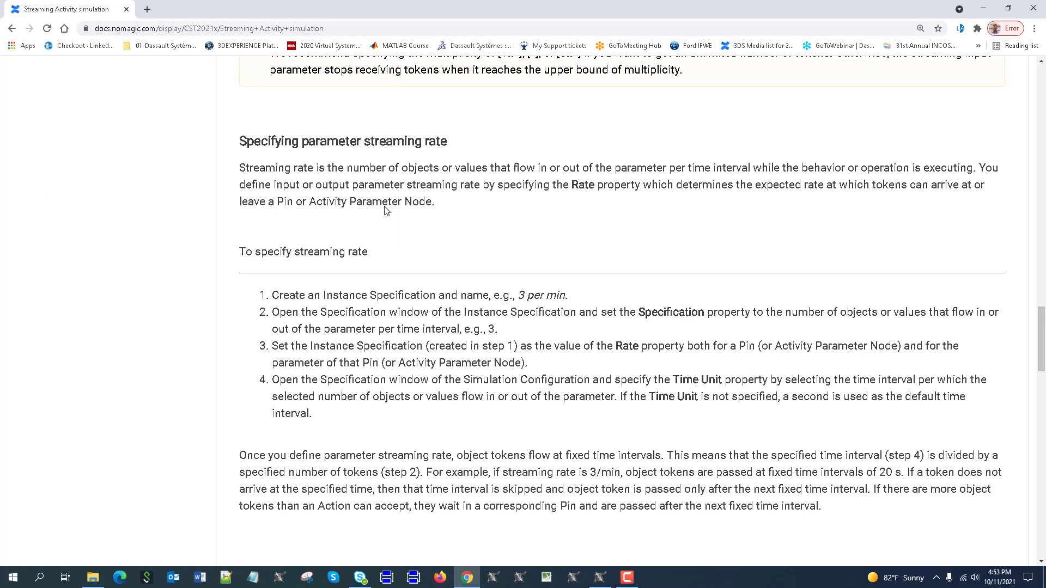
scroll(385, 210, down, 18)
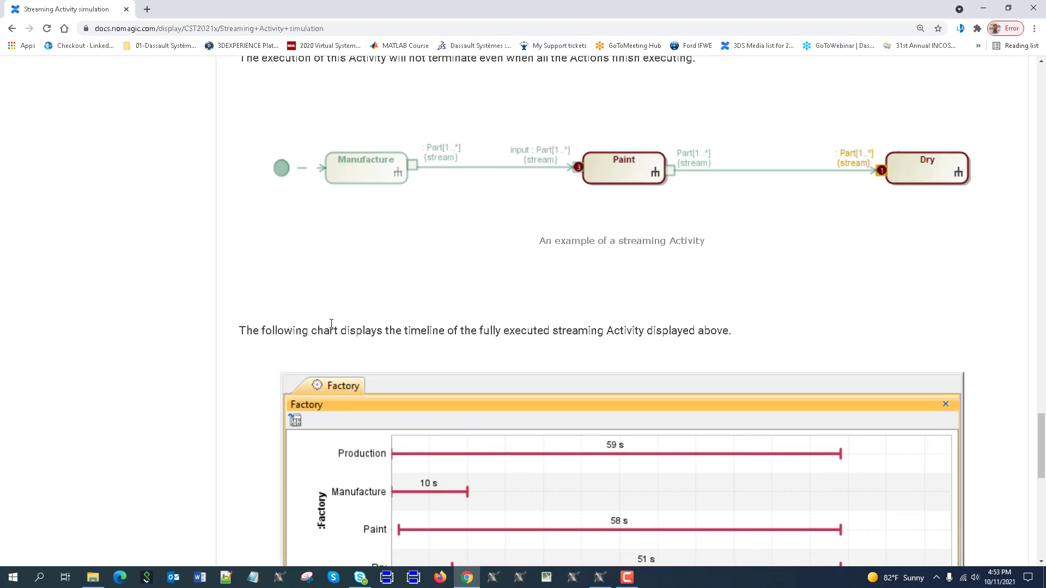
scroll(331, 323, down, 5)
key(alt+Tab)
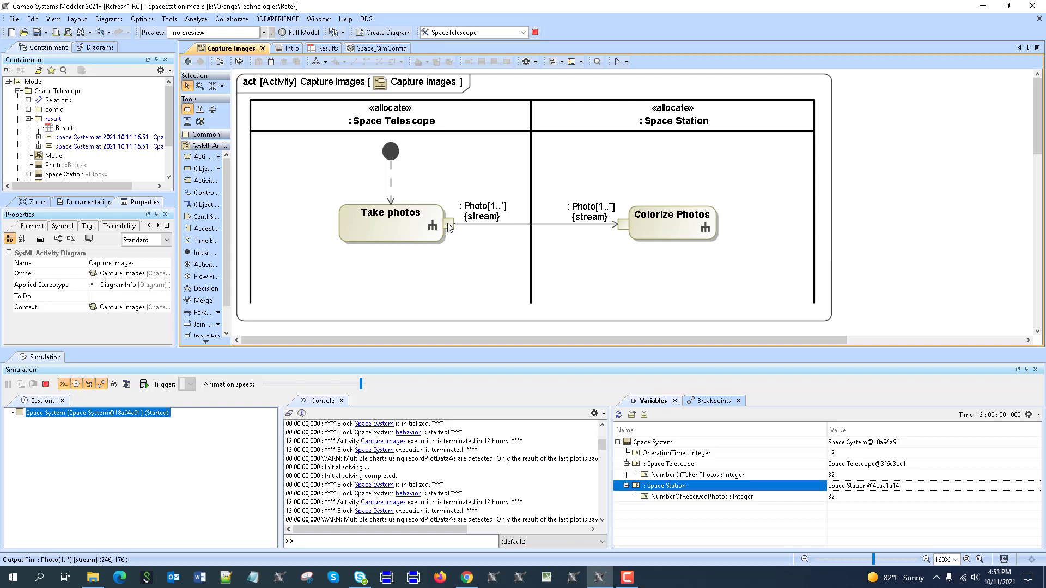
Step: Confirm SpaceTelescope's timing (end time 12, hours), then enlarge the Capture Images diagram above the simulation panel
click(370, 47)
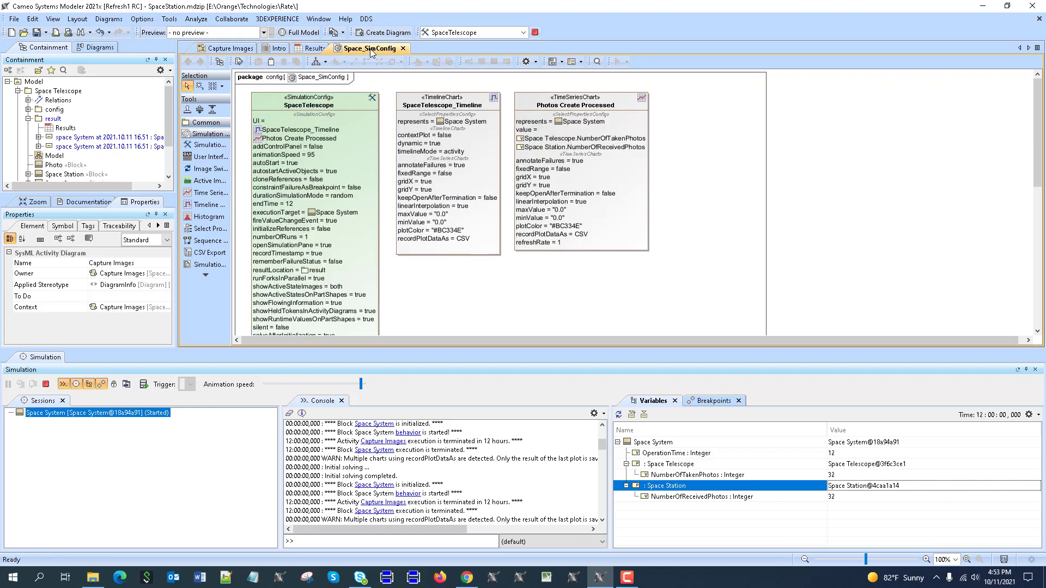
double_click(331, 104)
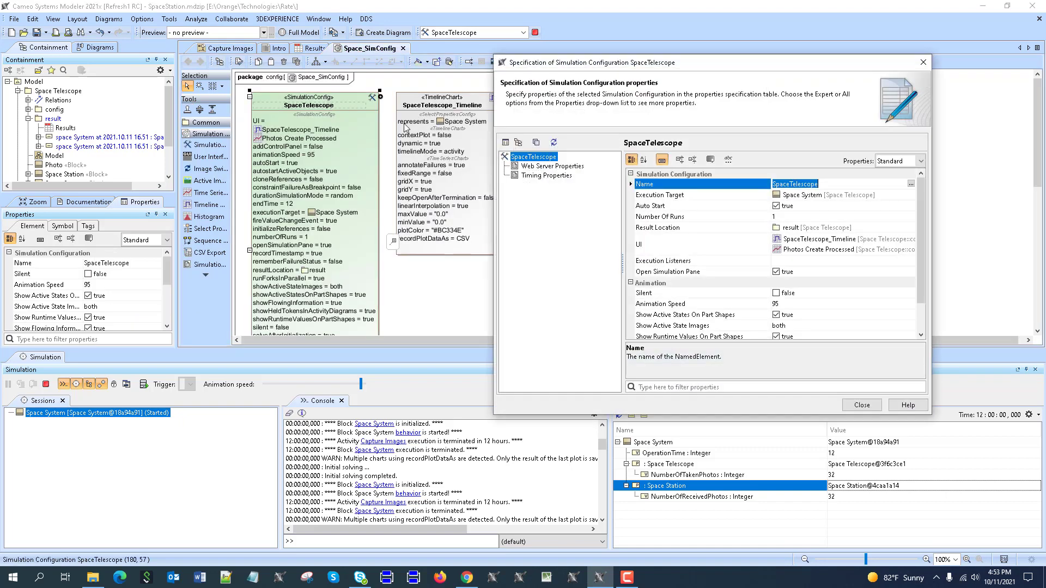
click(532, 176)
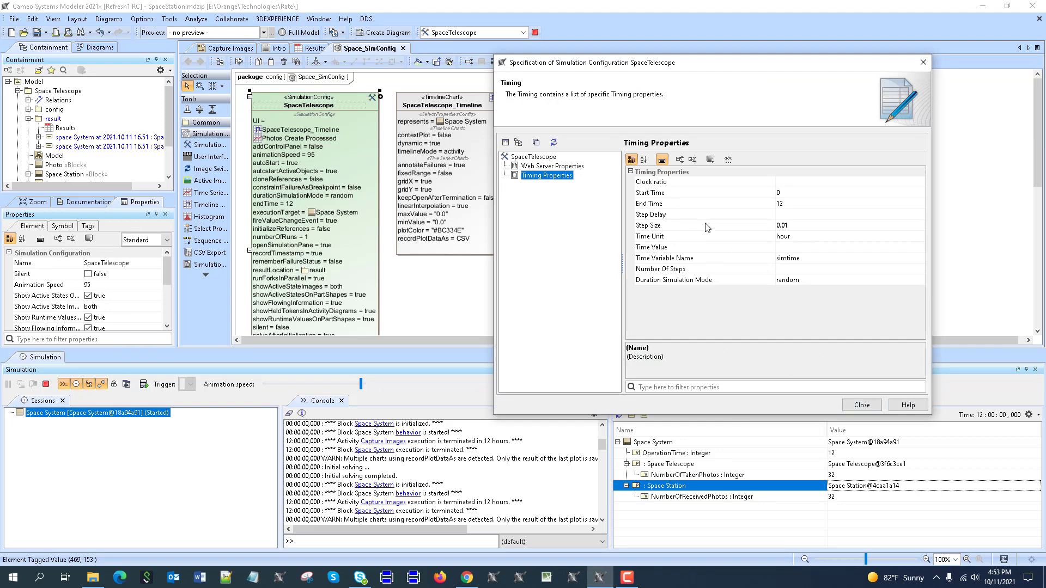
click(862, 405)
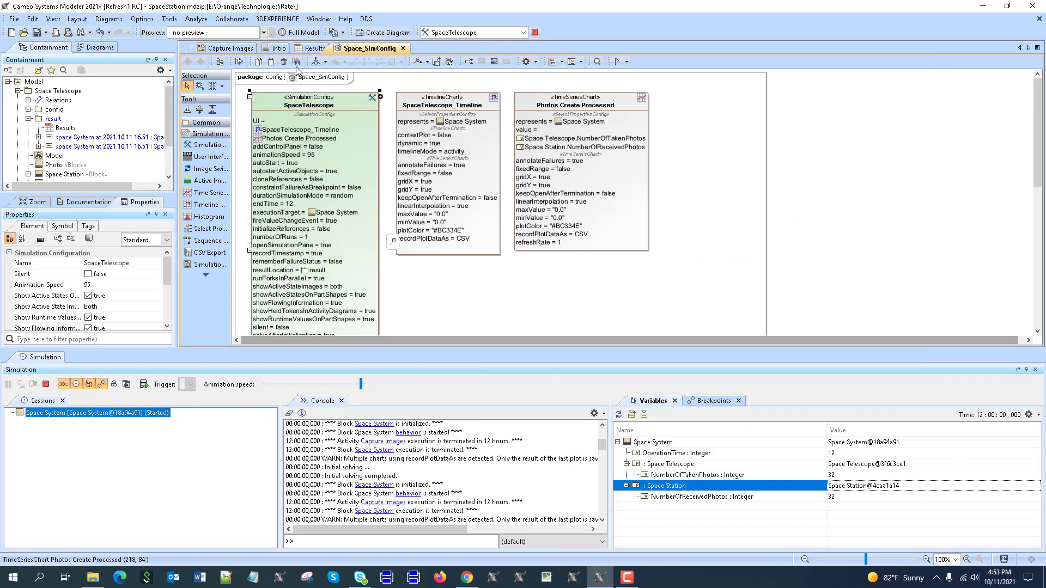
click(220, 51)
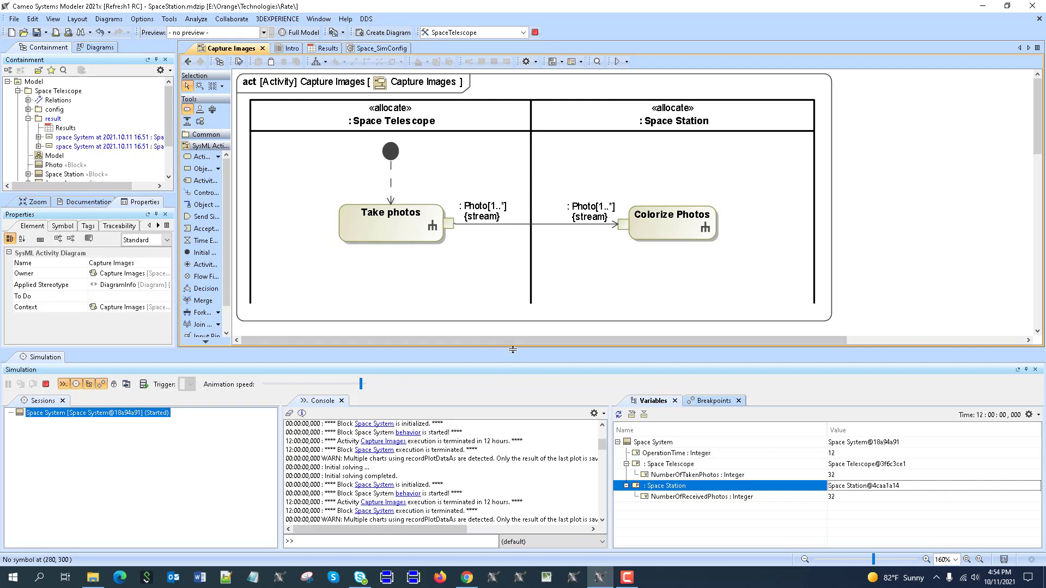
drag(511, 350, 511, 383)
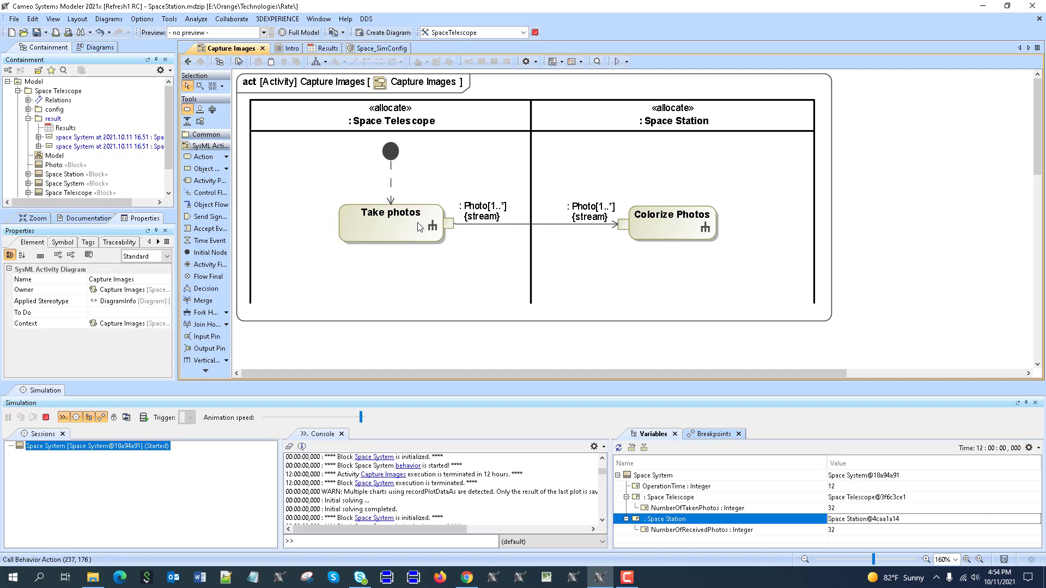
scroll(119, 133, down, 1)
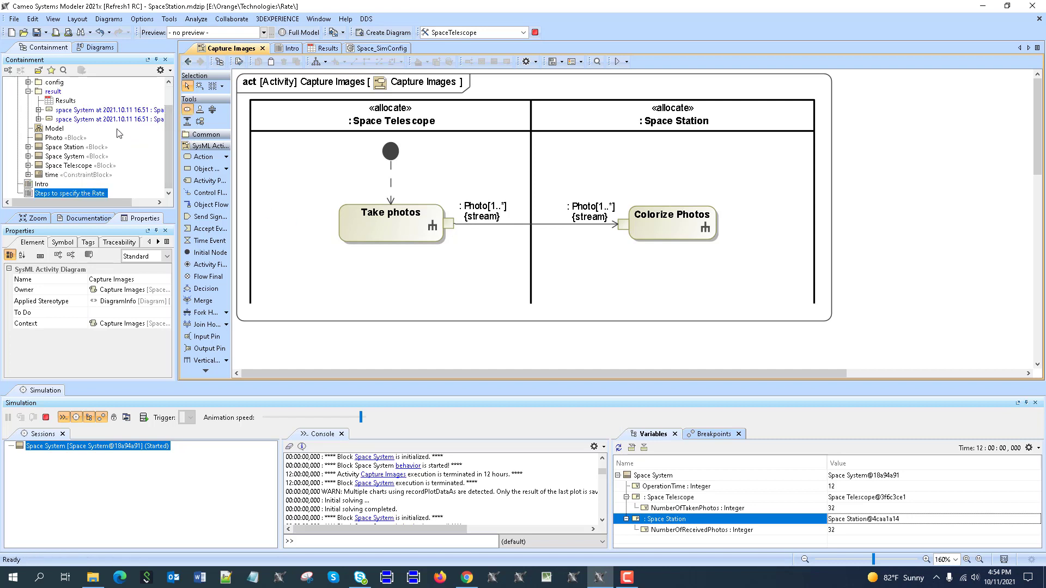
scroll(82, 162, up, 1)
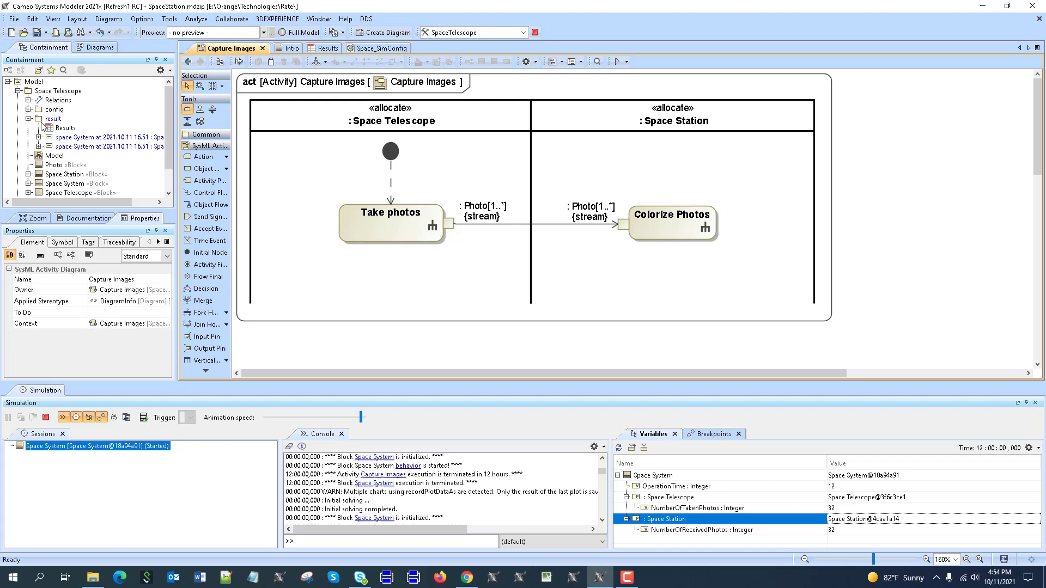
click(28, 118)
click(71, 192)
click(453, 225)
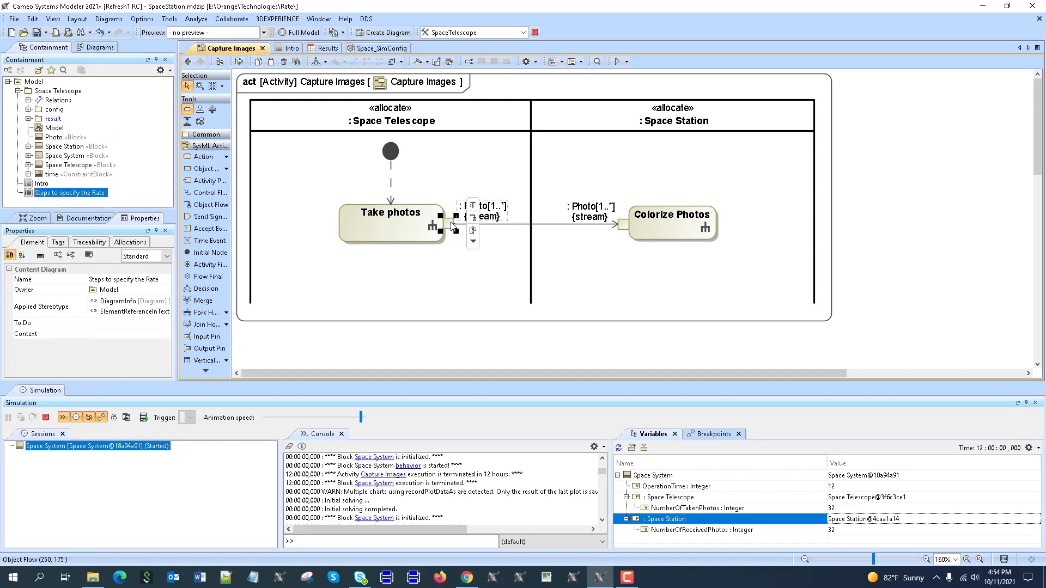
double_click(451, 225)
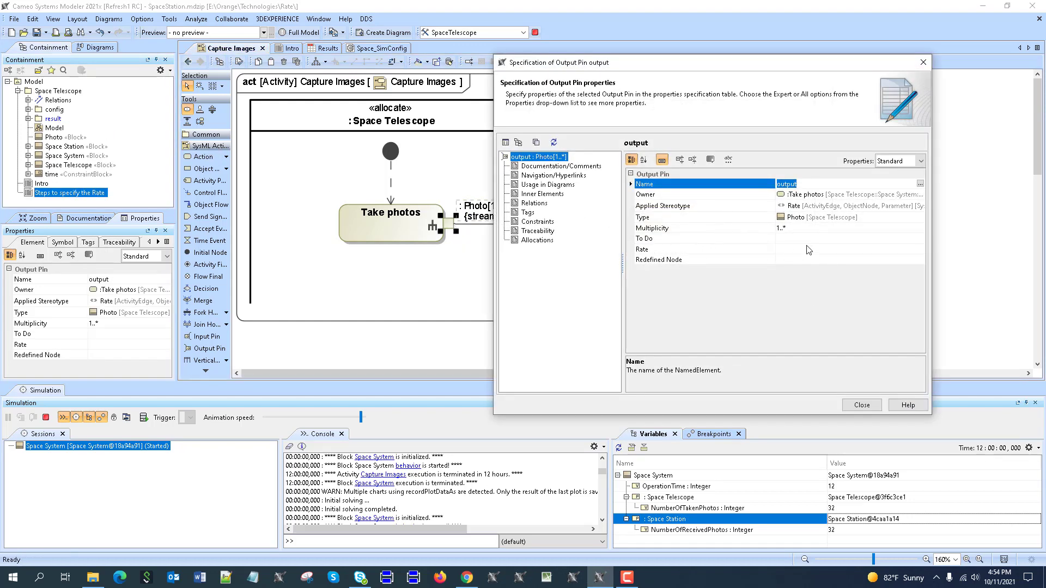
click(852, 405)
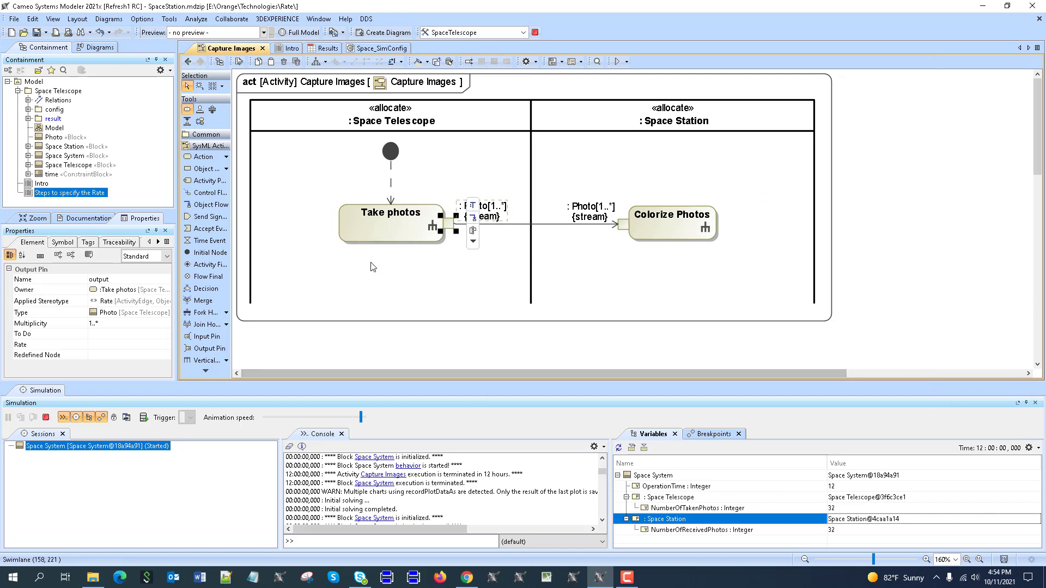
double_click(371, 238)
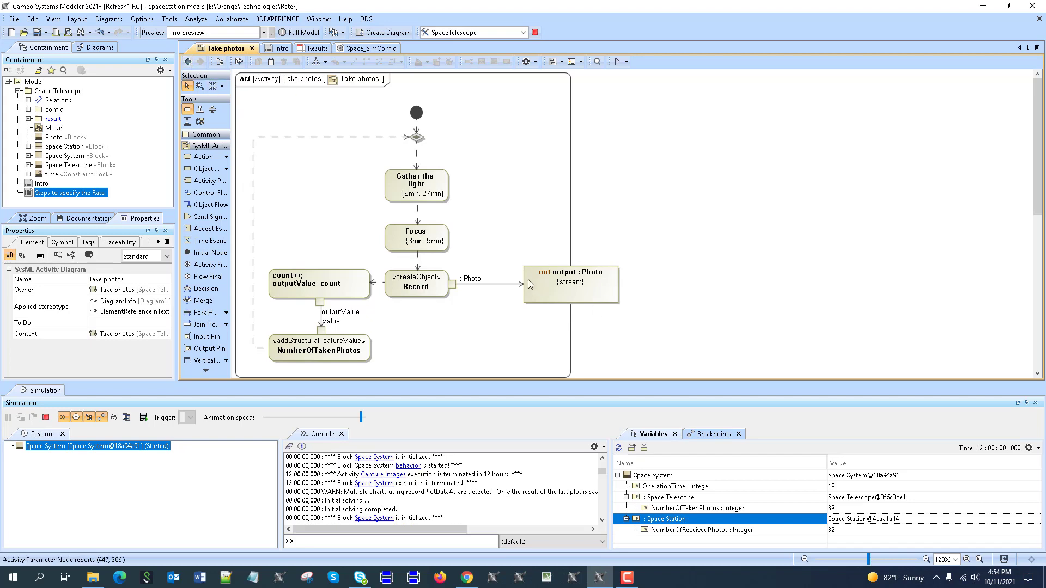
click(187, 61)
Step: Create an Instance Specification named '2 per hour' in Model and open its specification
right_click(33, 82)
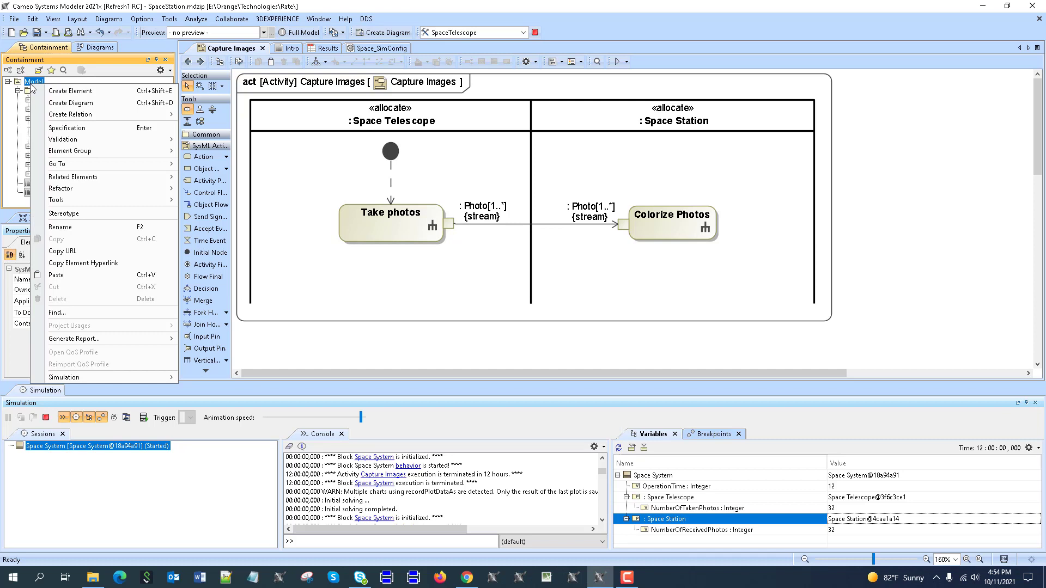
click(72, 90)
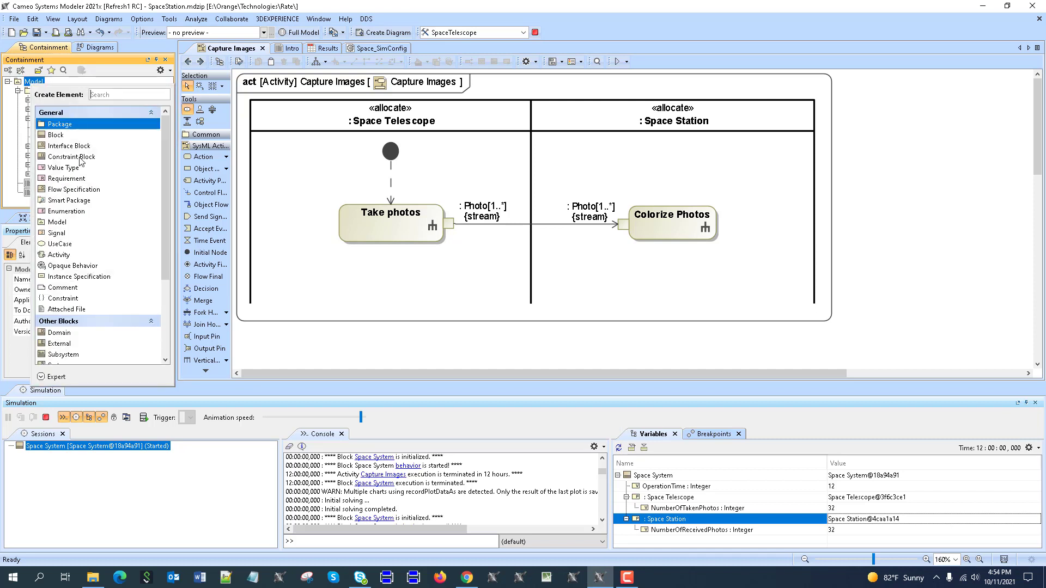
click(98, 277)
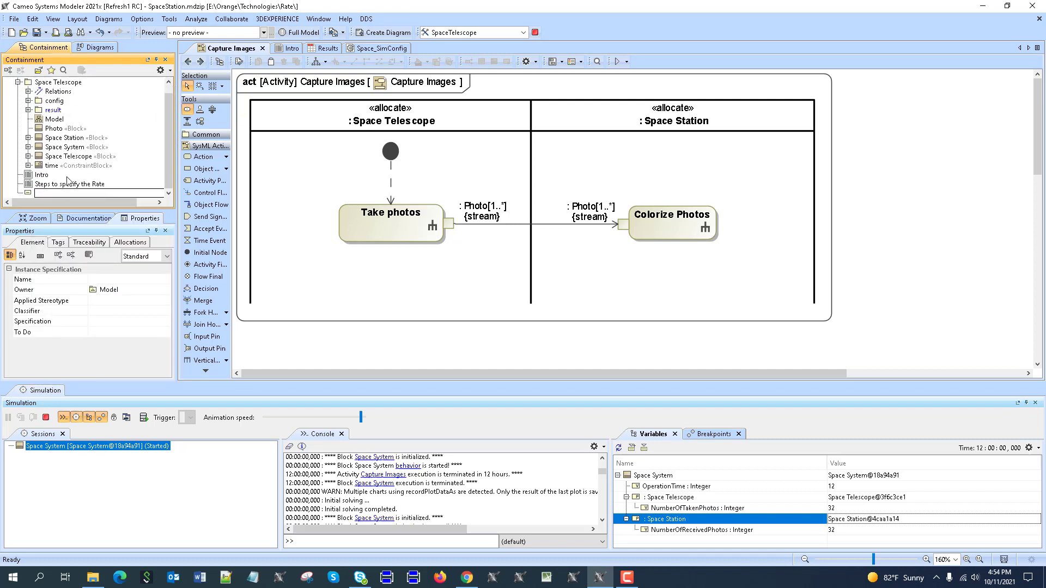
text(2 per hour)
key(Return)
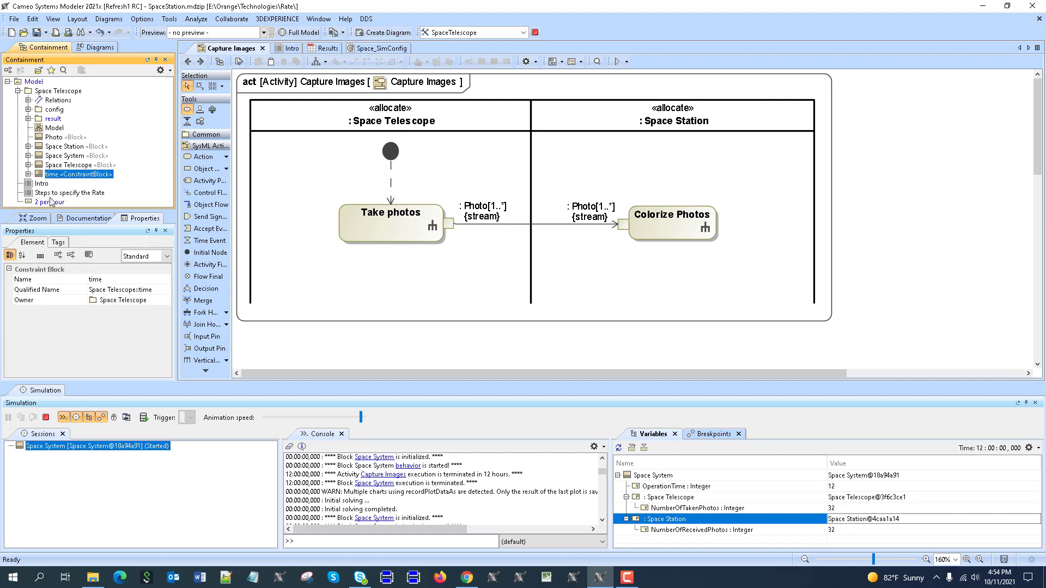
double_click(54, 203)
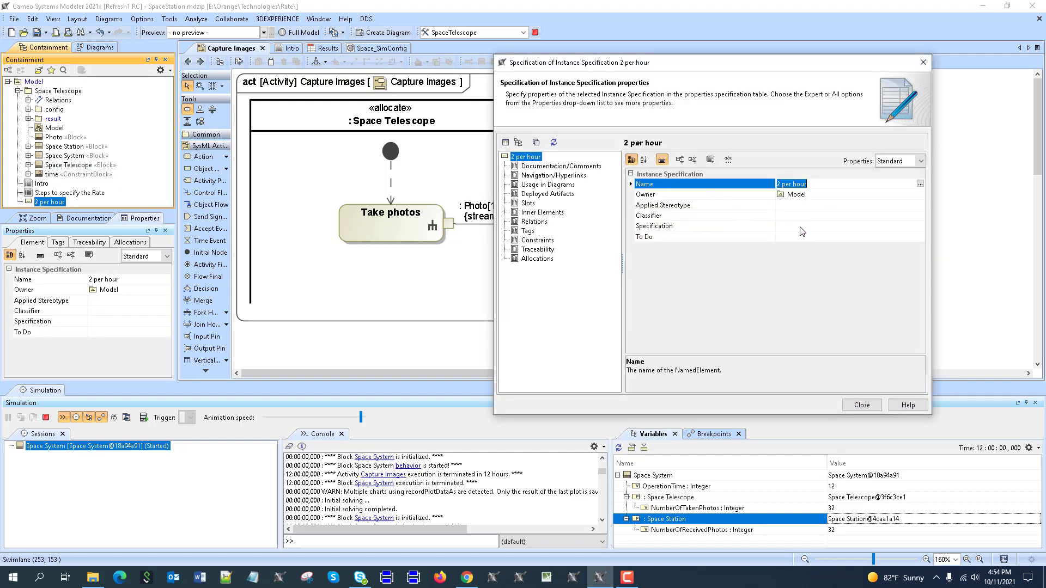
Step: Enter 2 as the Specification value of '2 per hour', then reopen it to verify
click(801, 229)
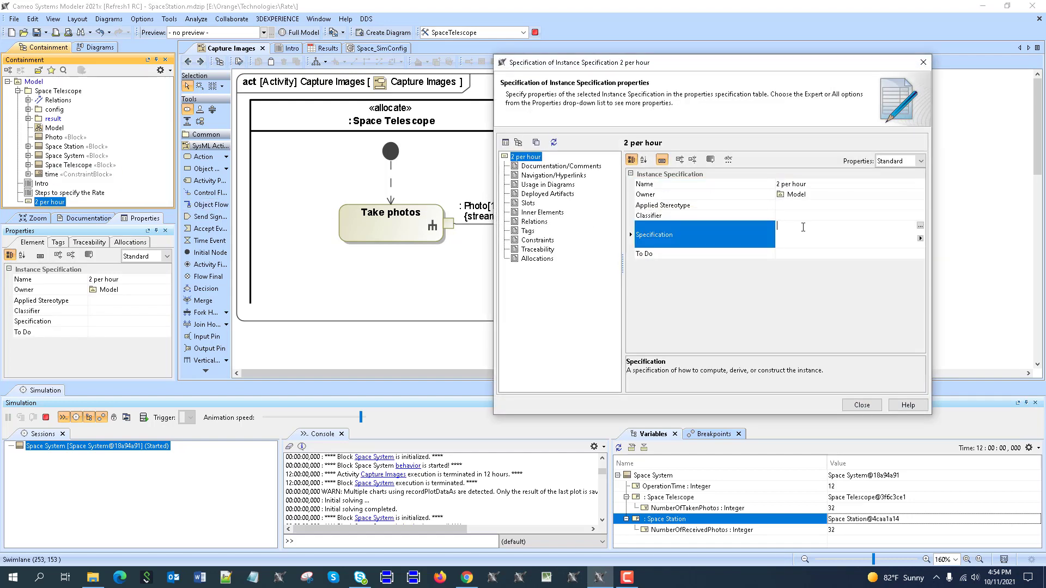
click(862, 404)
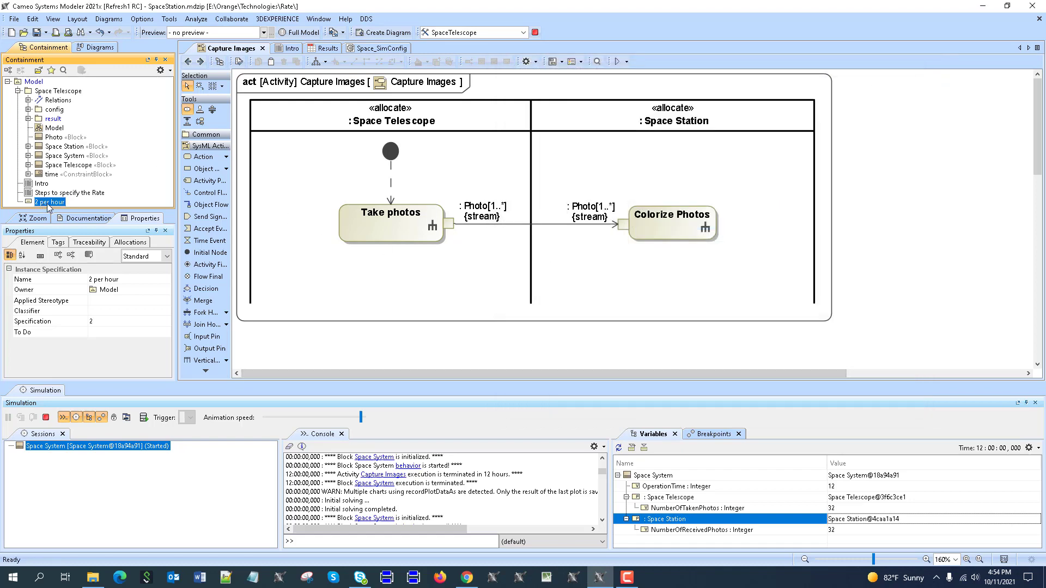
double_click(49, 203)
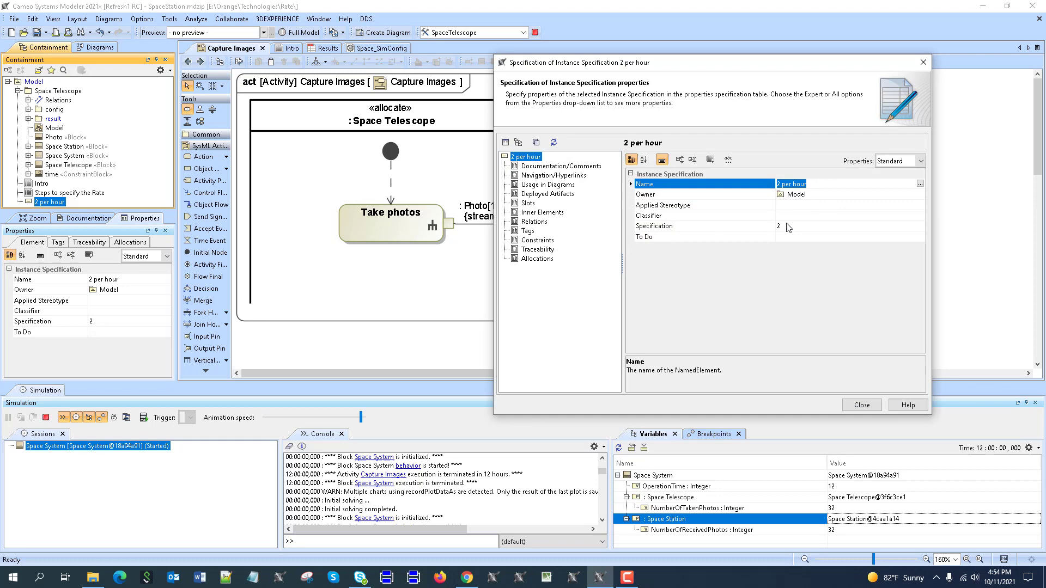
click(845, 407)
Step: Set the Rate of Take photos' Photo output pin to 2 per hour
double_click(451, 223)
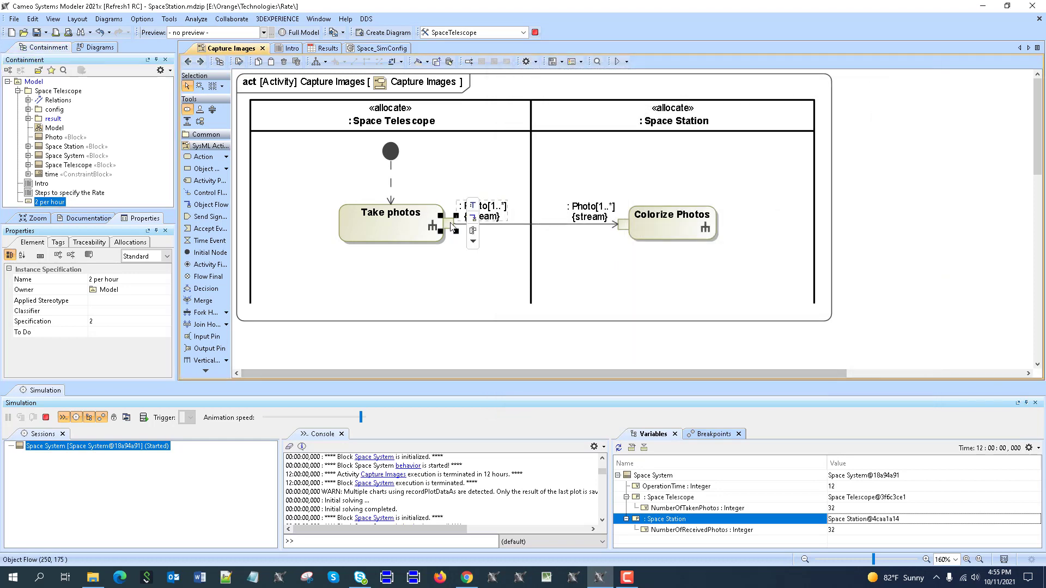
click(801, 206)
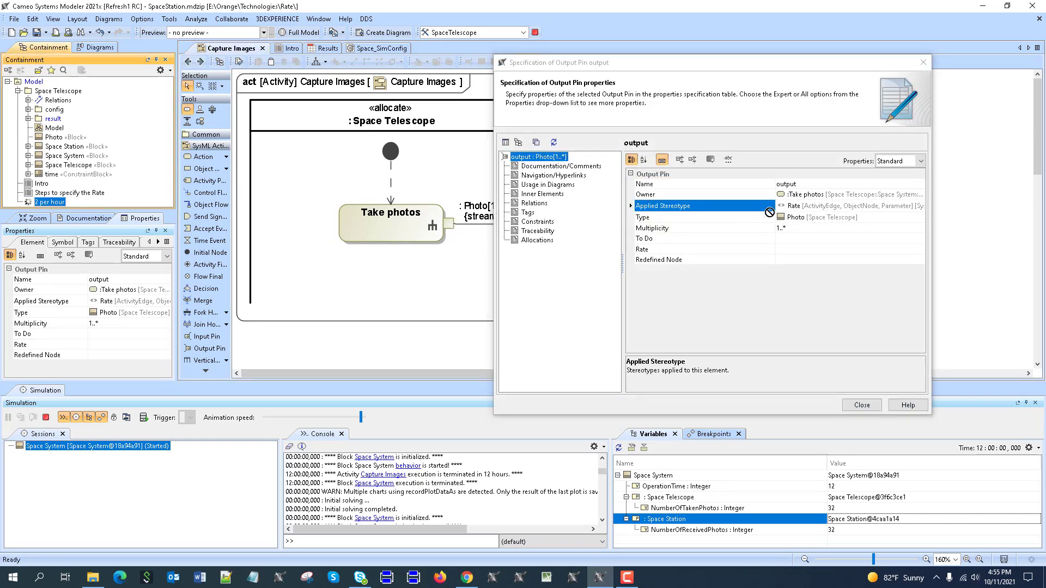
click(800, 249)
click(861, 406)
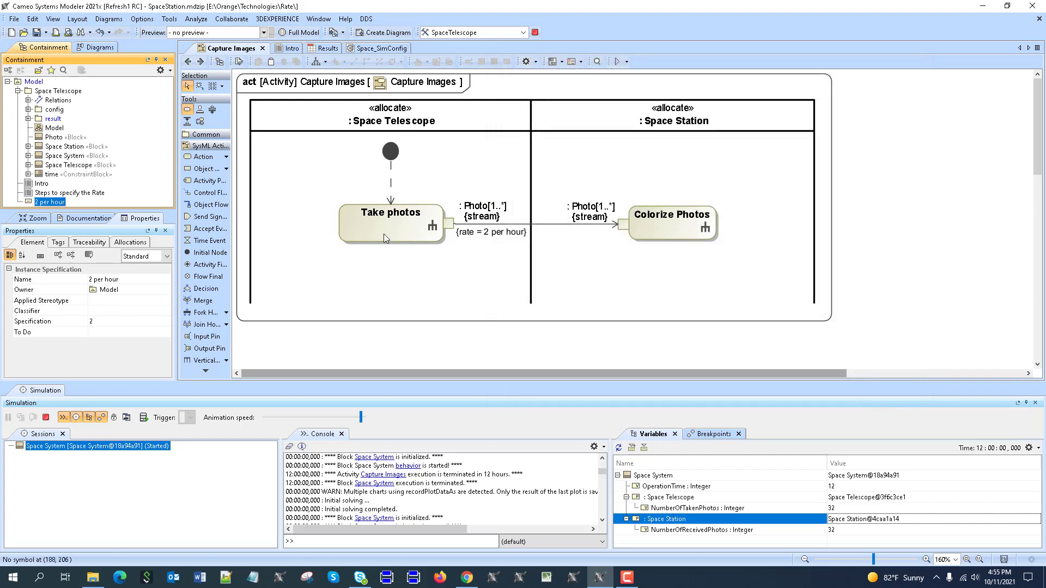
click(384, 234)
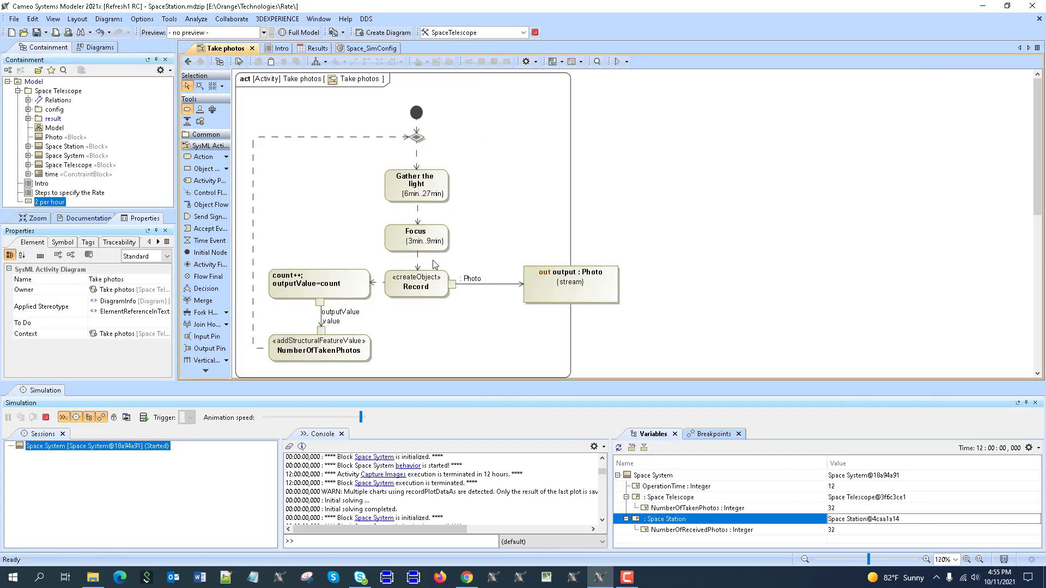
Step: Apply the 2 per hour rate to the reports parameter node and locate its output parameter
double_click(539, 287)
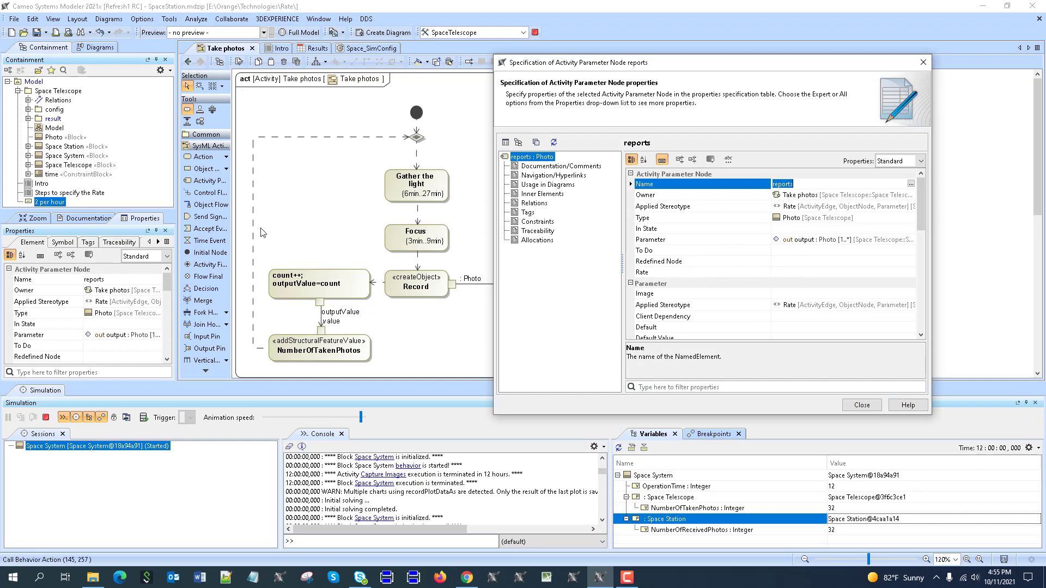
click(786, 276)
drag(786, 275, 786, 275)
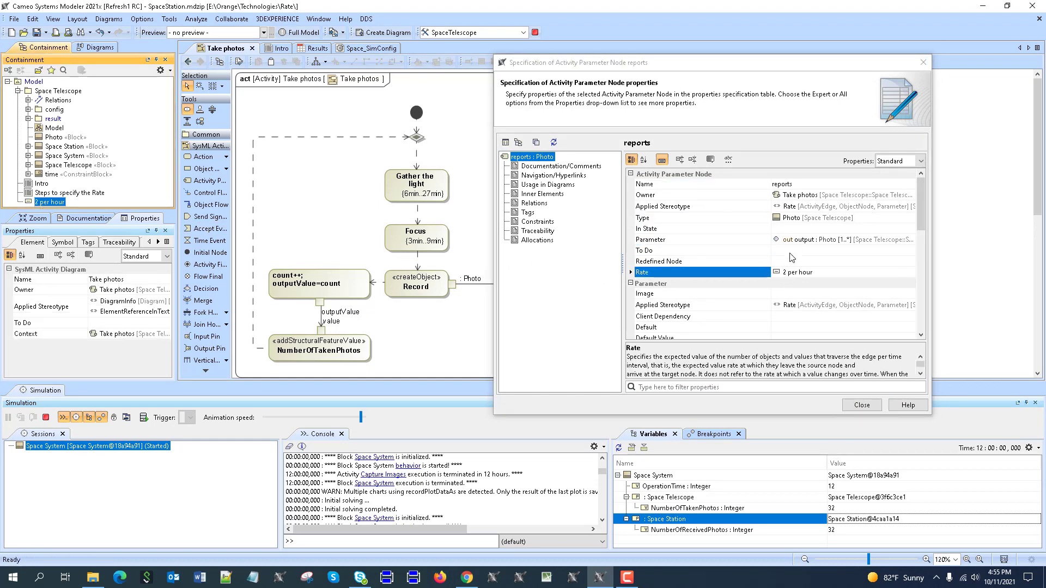
right_click(794, 241)
click(855, 261)
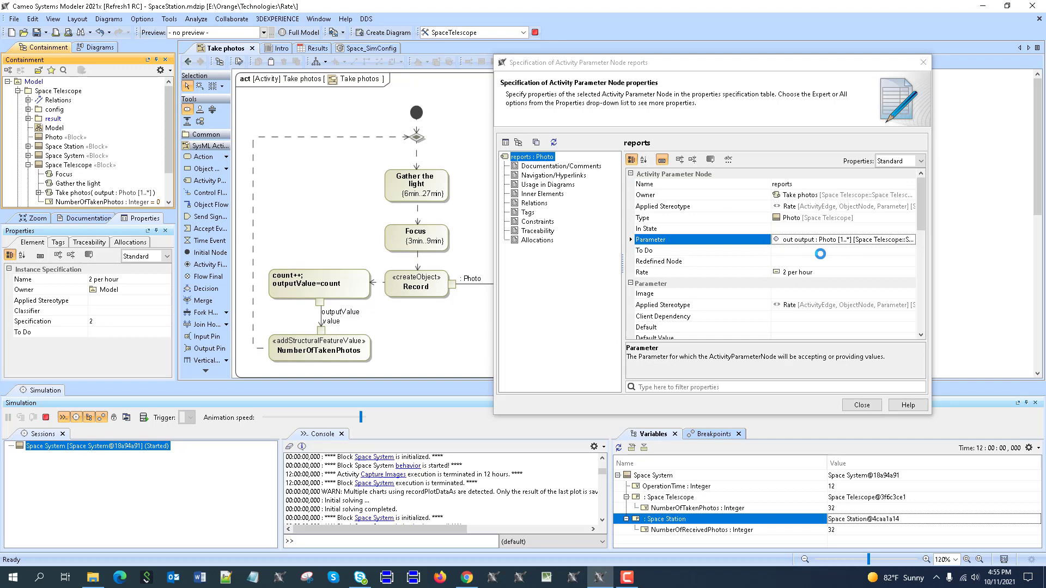
Step: Give the output parameter a Rate of 2 per hour, close both specifications, and return to Capture Images
double_click(88, 184)
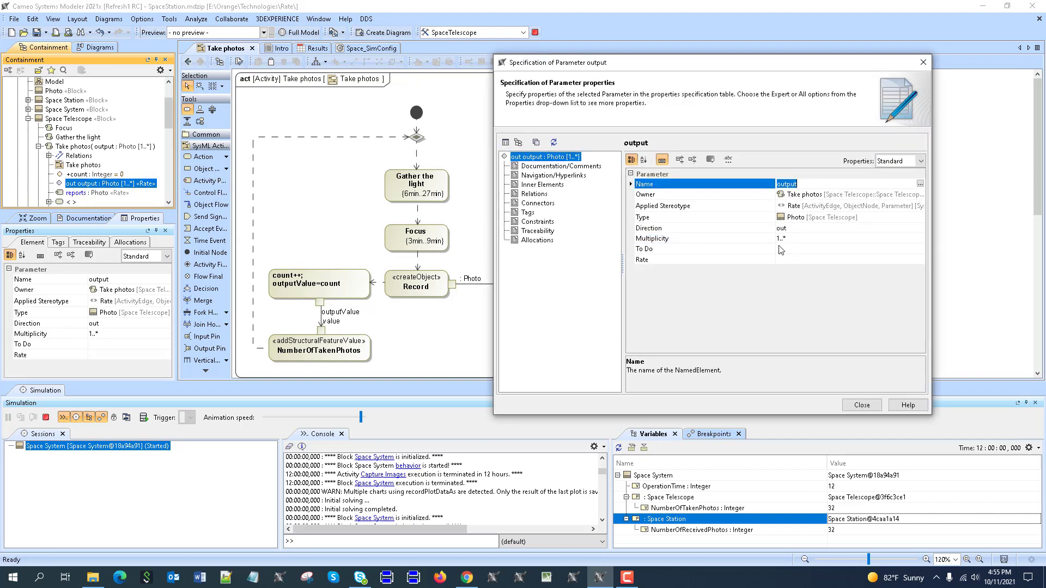
scroll(73, 197, down, 5)
scroll(89, 192, down, 3)
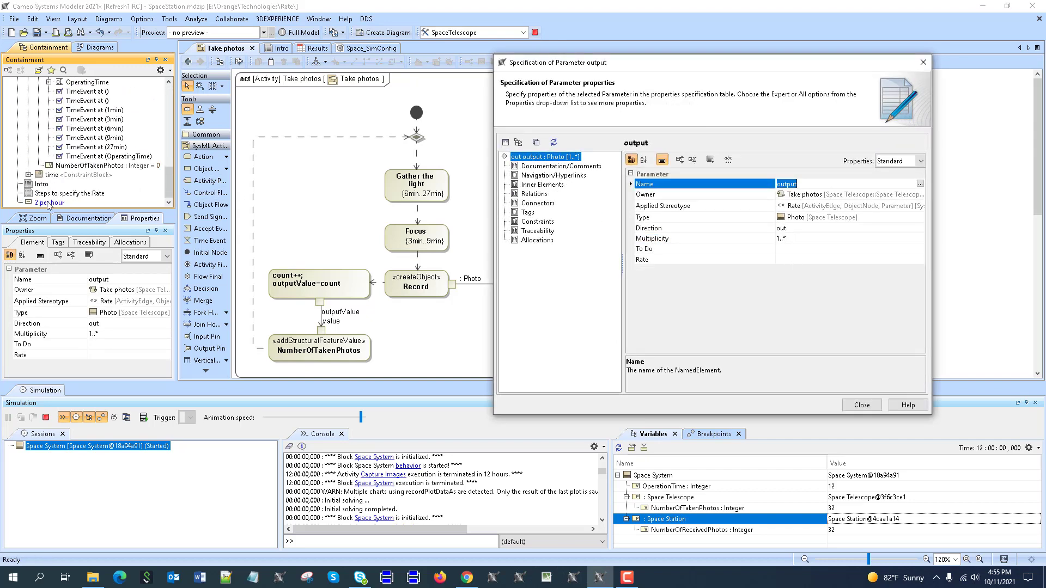
drag(49, 202, 798, 261)
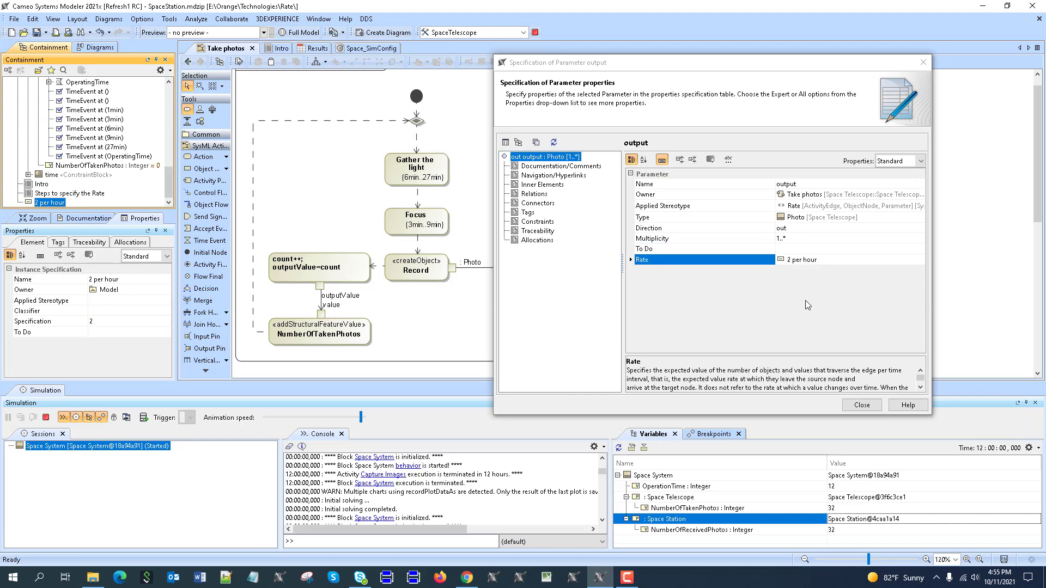
click(870, 405)
click(863, 405)
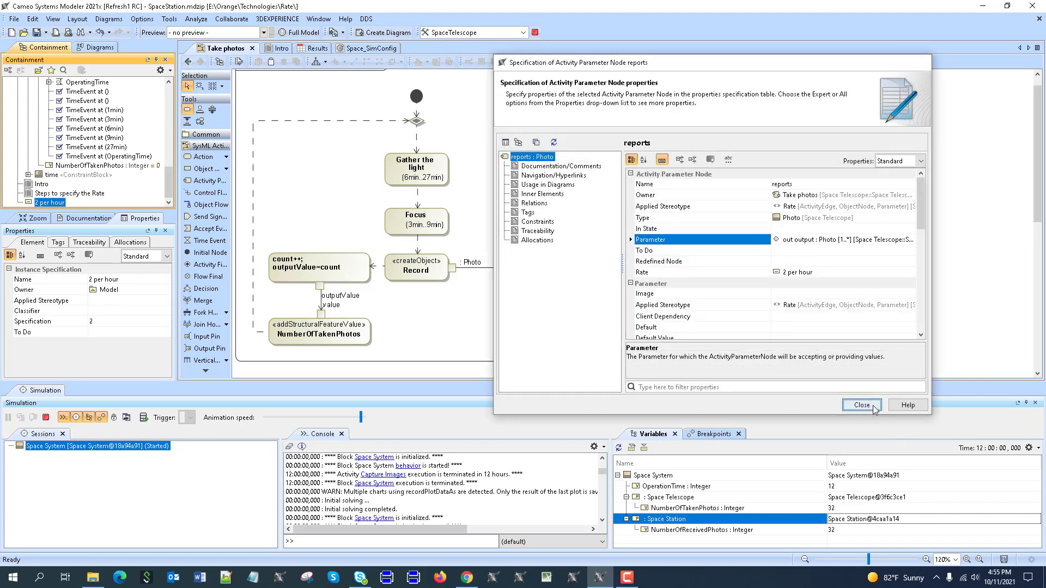
click(188, 62)
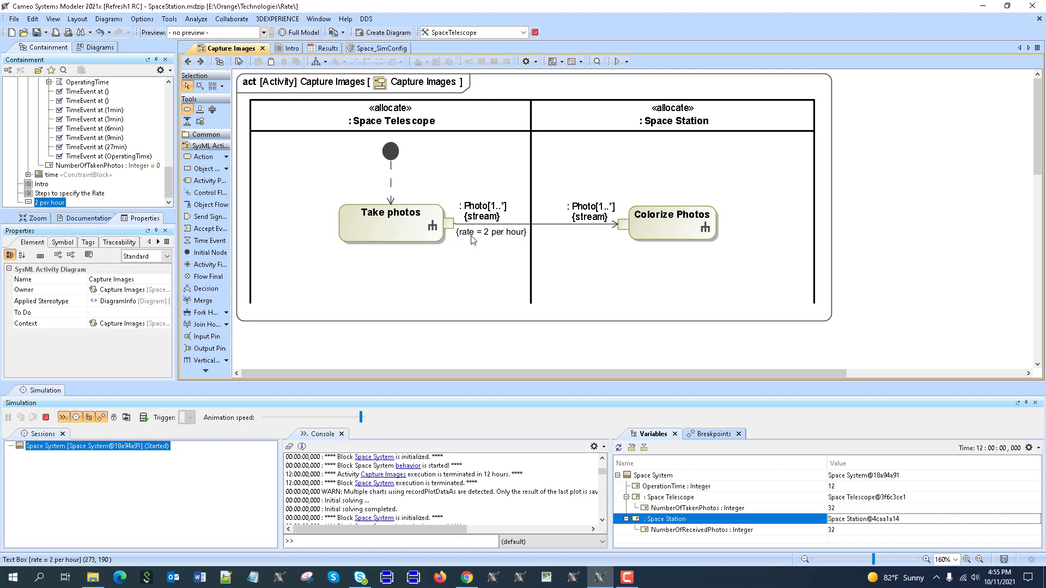
right_click(451, 228)
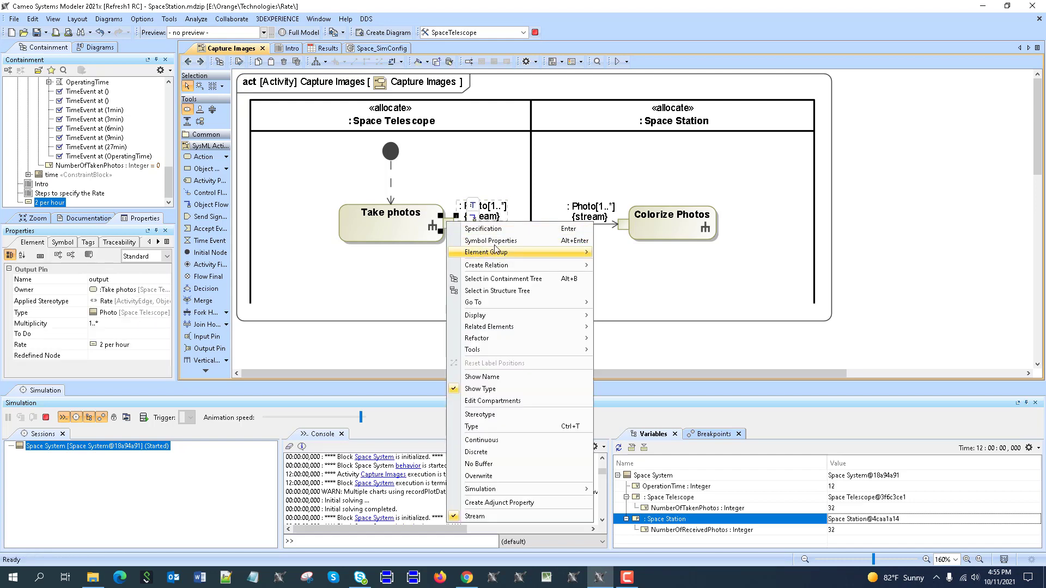
click(540, 240)
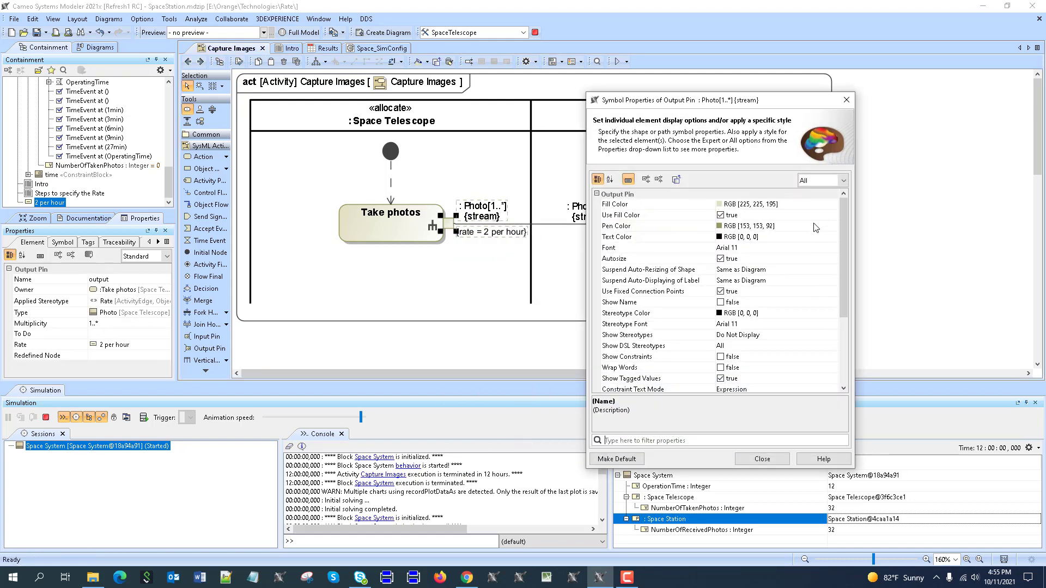
scroll(820, 248, down, 3)
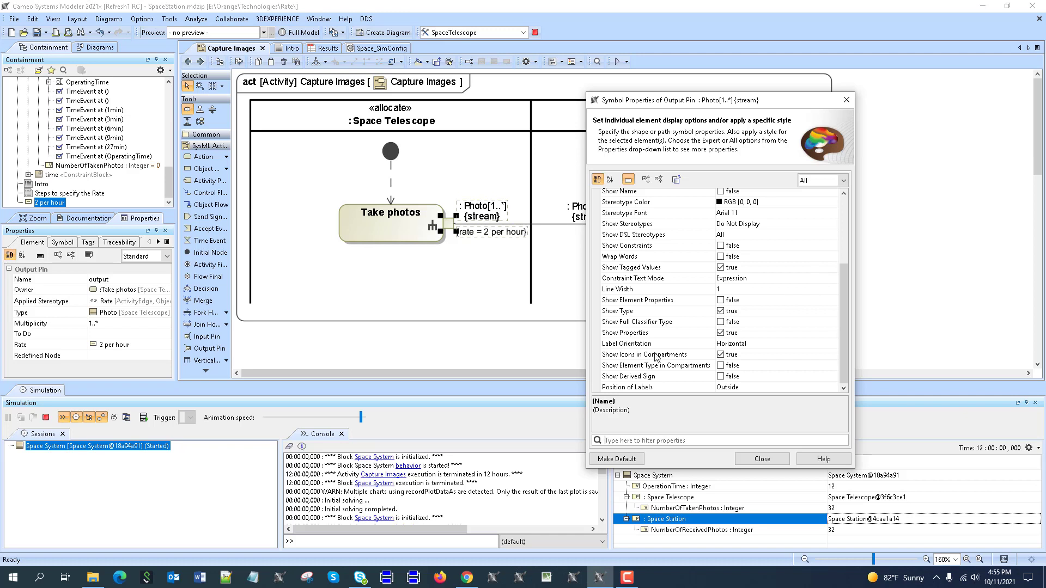
click(721, 334)
click(723, 334)
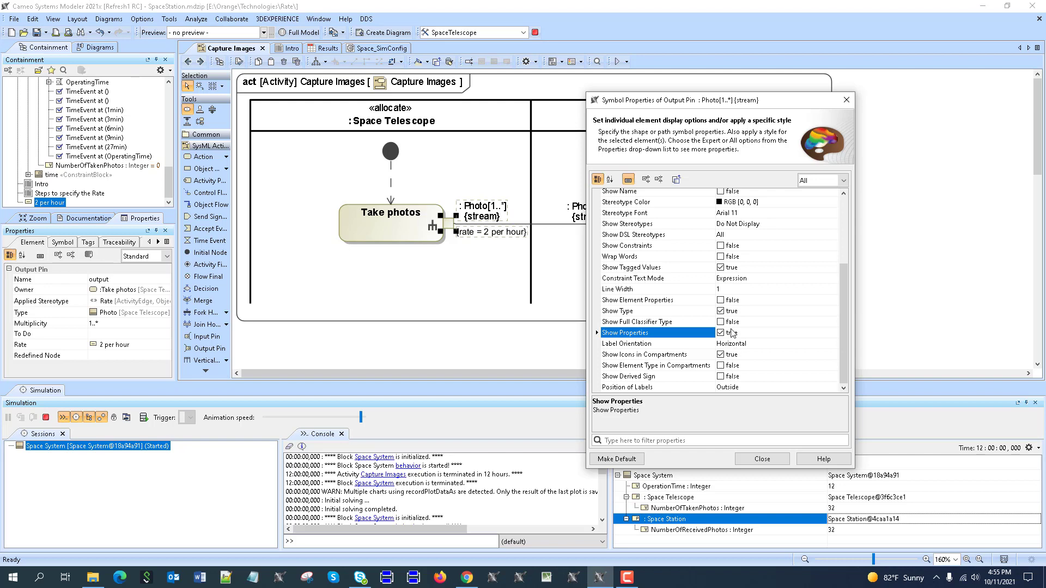
scroll(751, 304, up, 1)
scroll(760, 296, down, 1)
scroll(759, 294, up, 1)
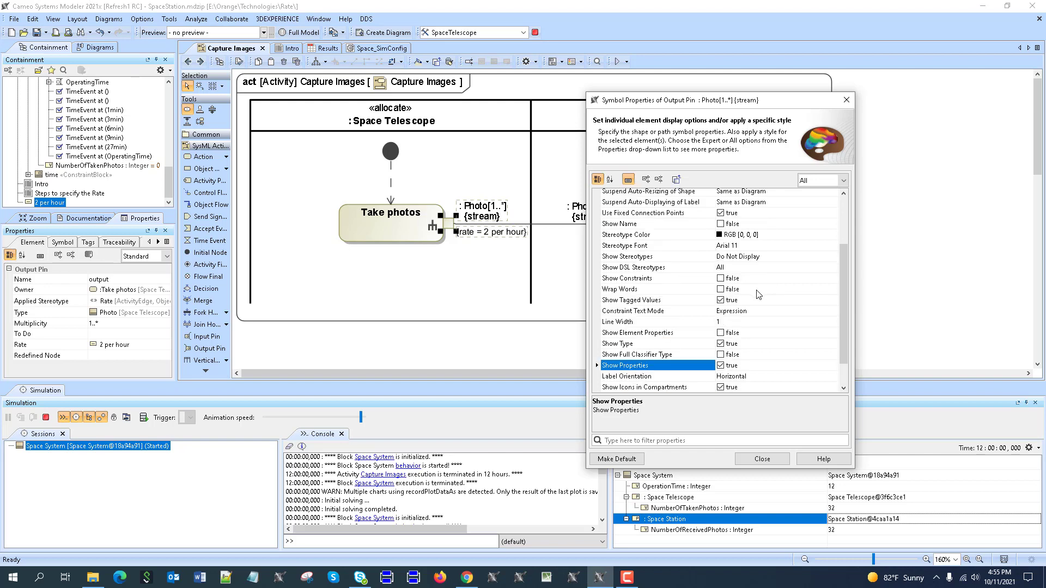
click(721, 300)
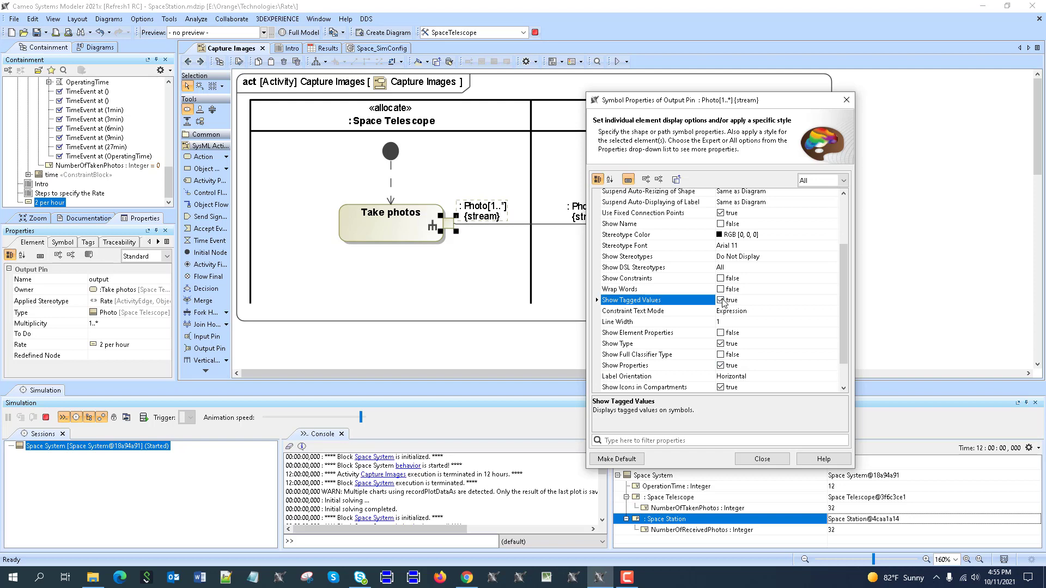
click(721, 301)
click(721, 301)
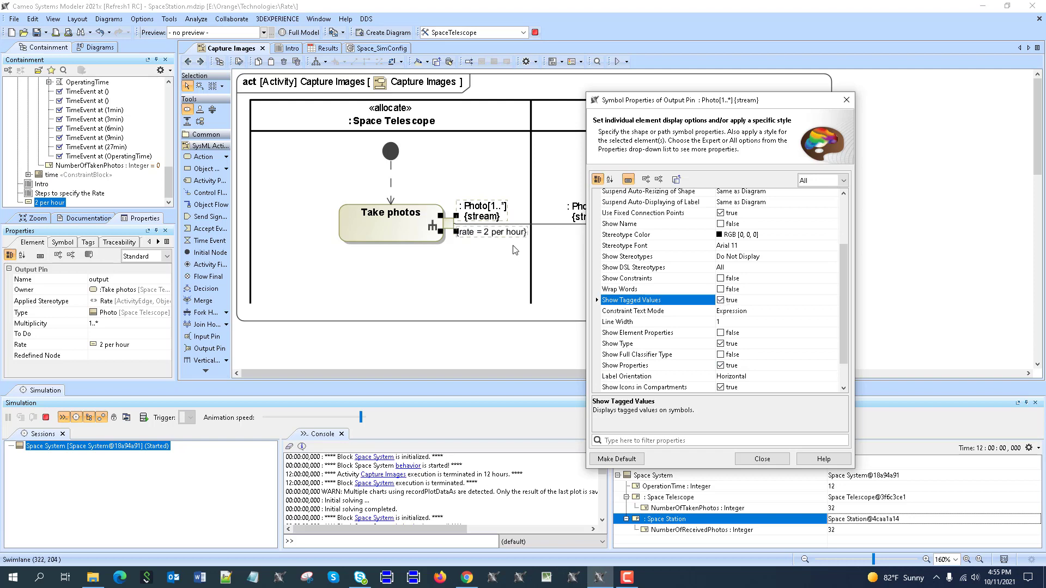
click(761, 461)
click(882, 201)
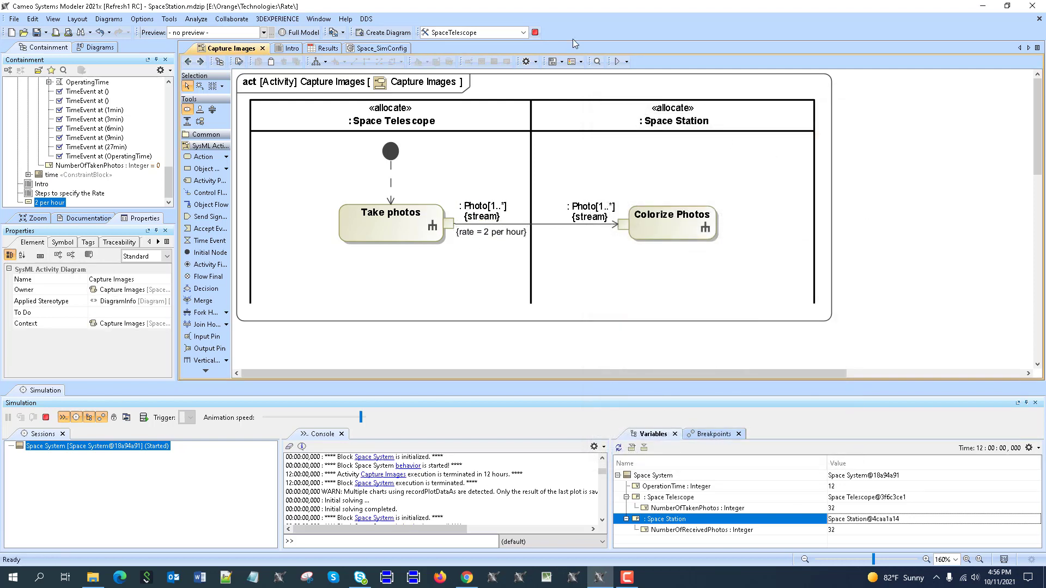
Step: Restart the SpaceTelescope simulation and arrange the timing and photo-count chart windows
click(536, 33)
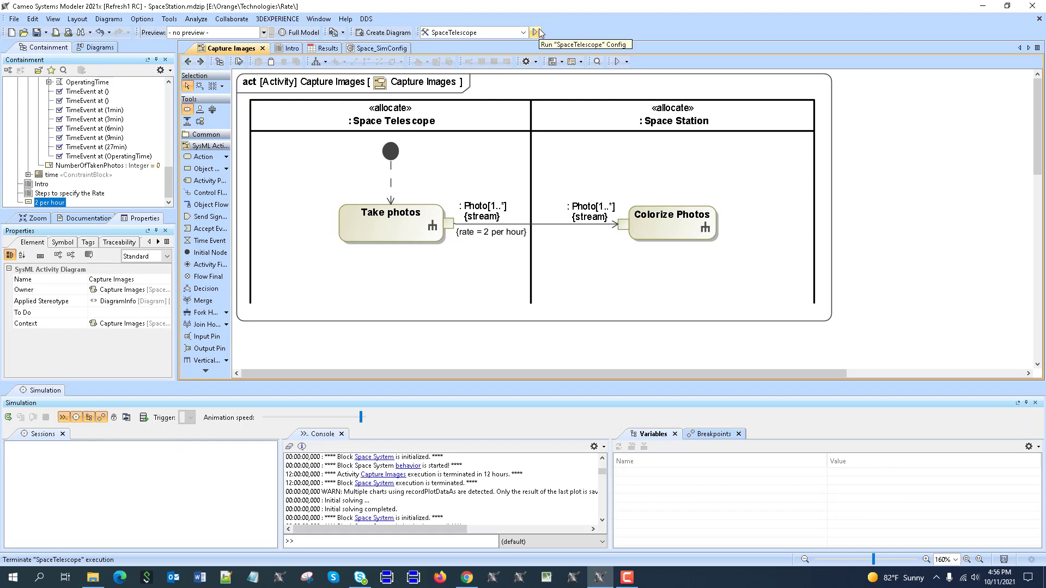
click(537, 32)
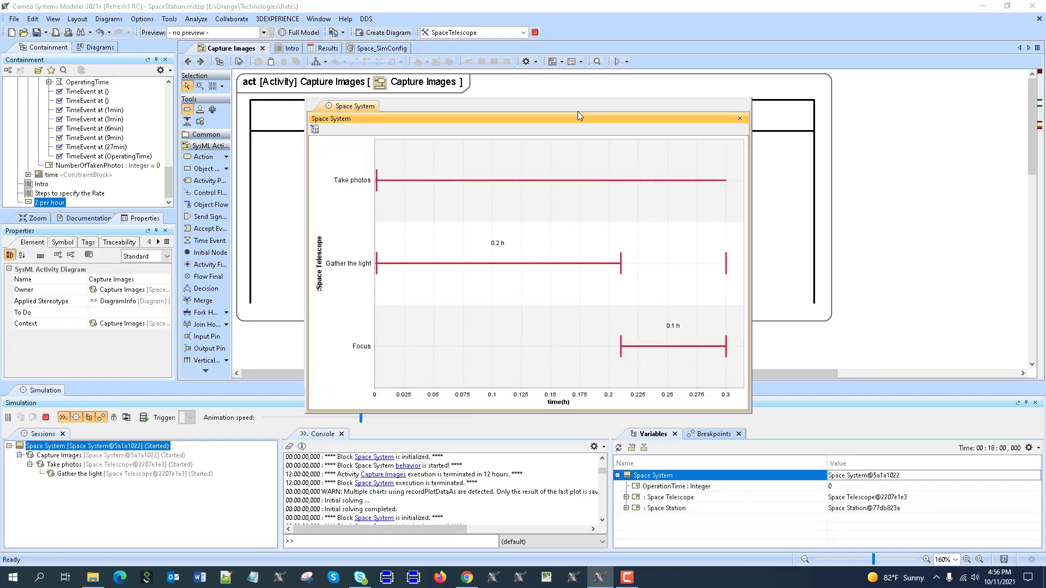
drag(577, 111, 920, 26)
drag(573, 136, 159, 112)
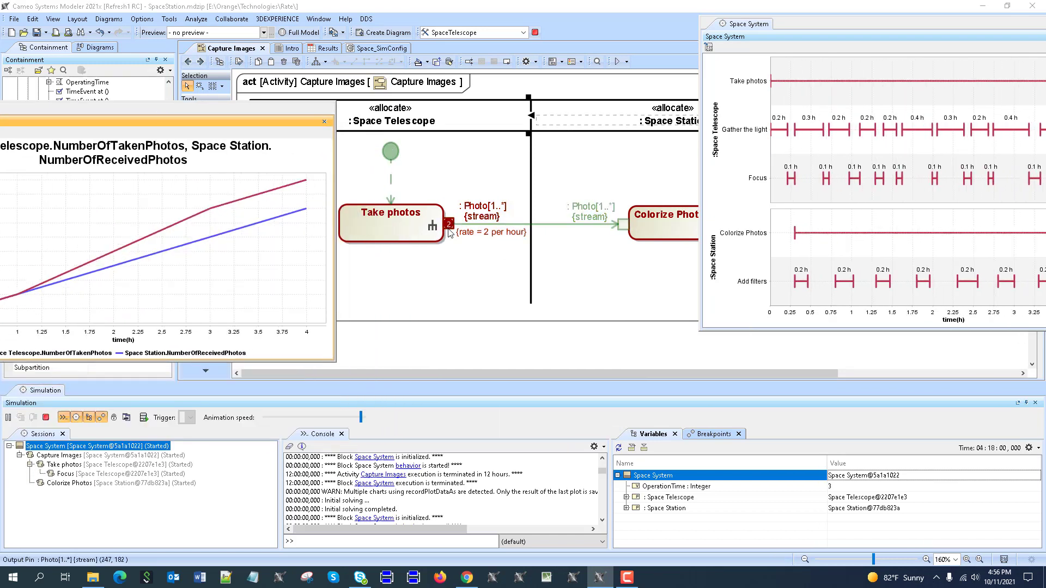
Step: Expand the Space Station and Space Telescope variables, then close both charts after the run
mouse_move(451, 233)
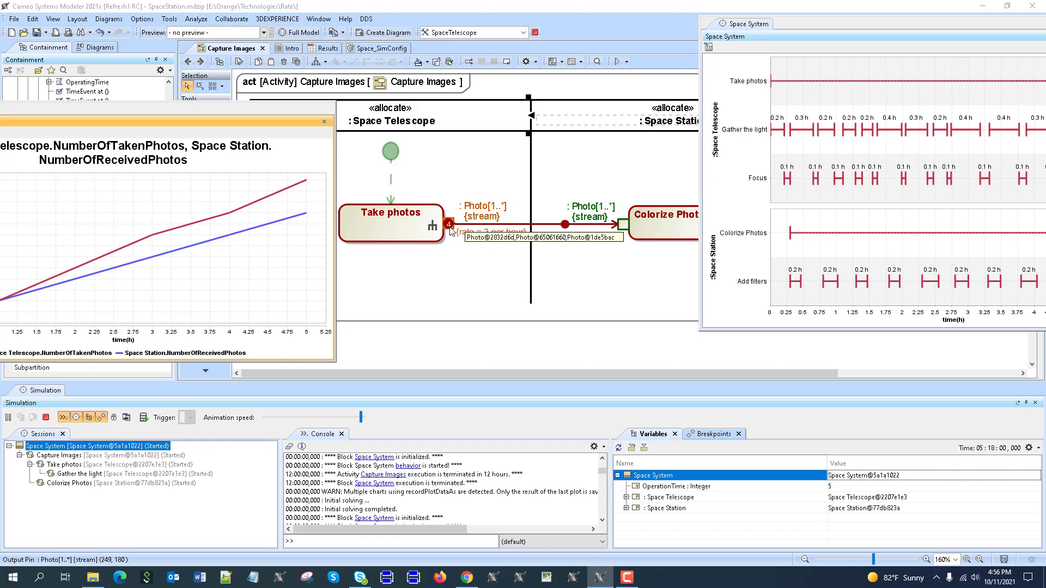
click(626, 508)
click(625, 496)
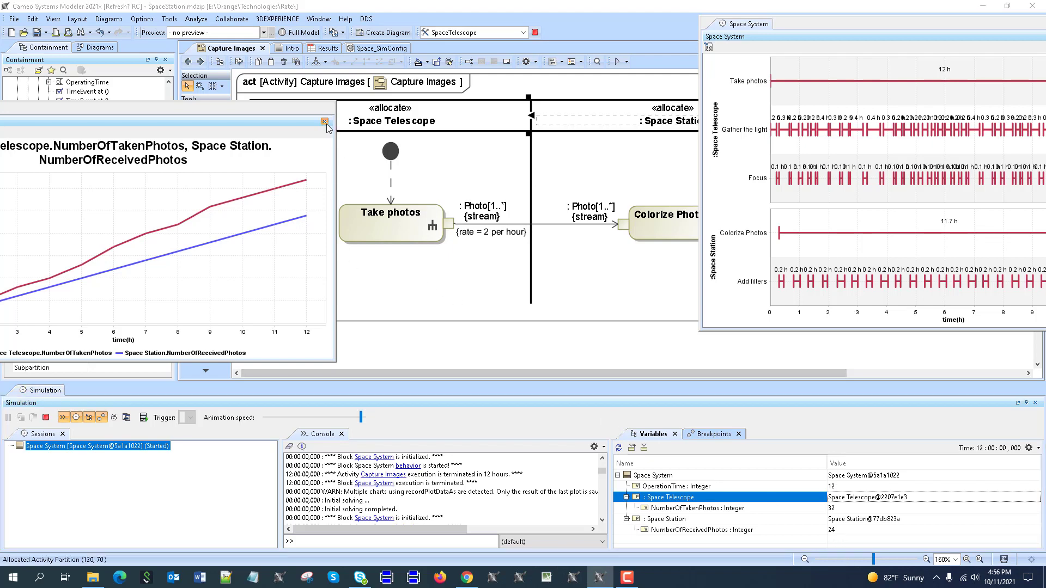
click(948, 16)
click(947, 16)
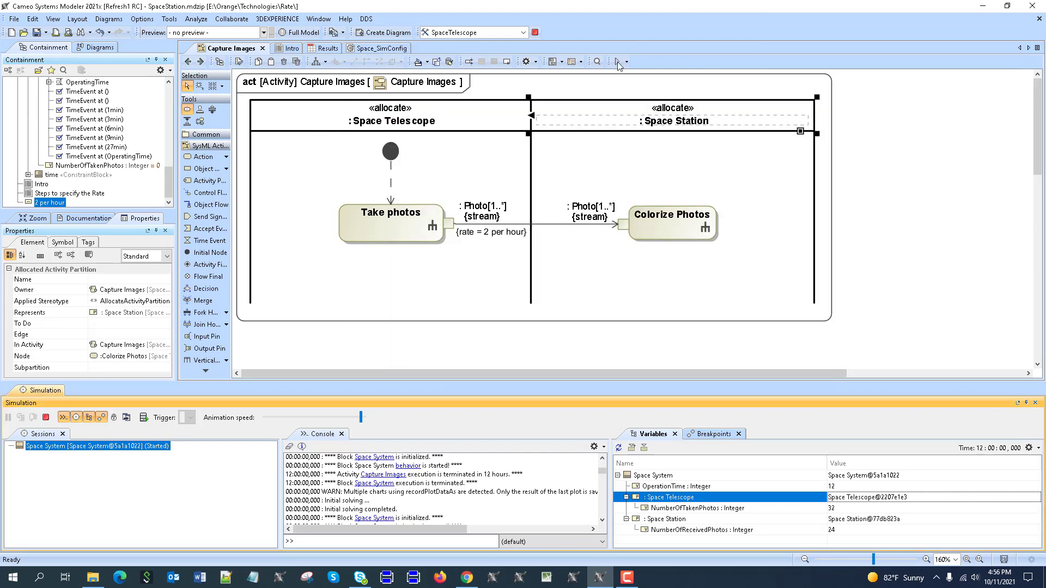
Step: Stop the simulation from the Results tab, logging 32 taken and 24 received, then return to Capture Images
click(326, 48)
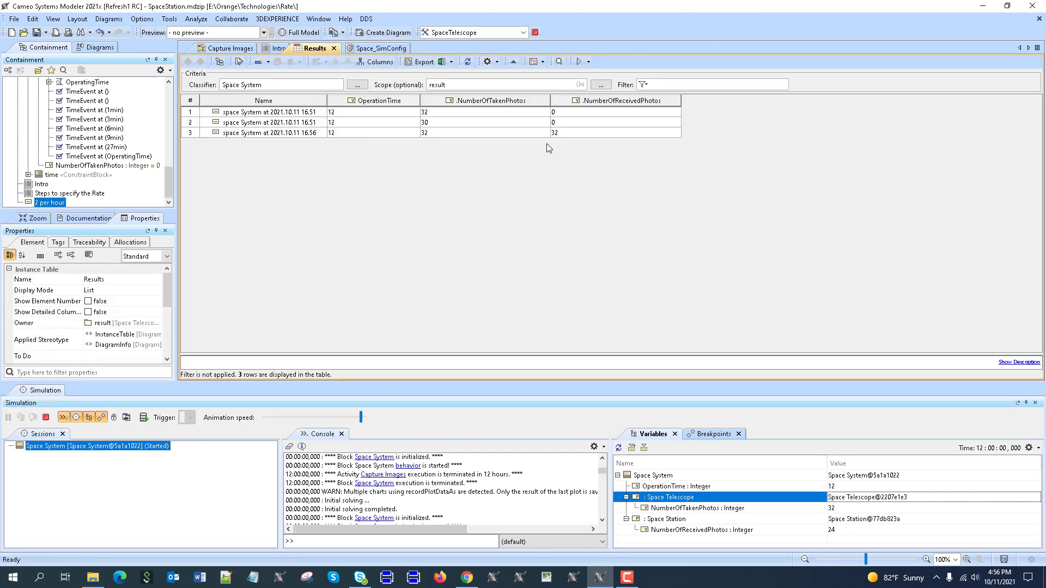
click(45, 418)
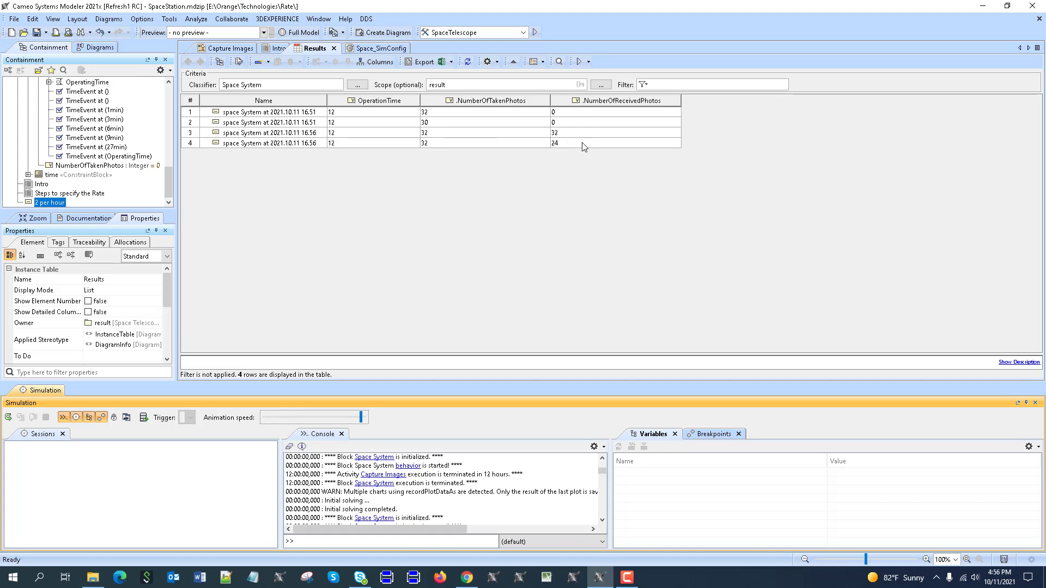
click(218, 50)
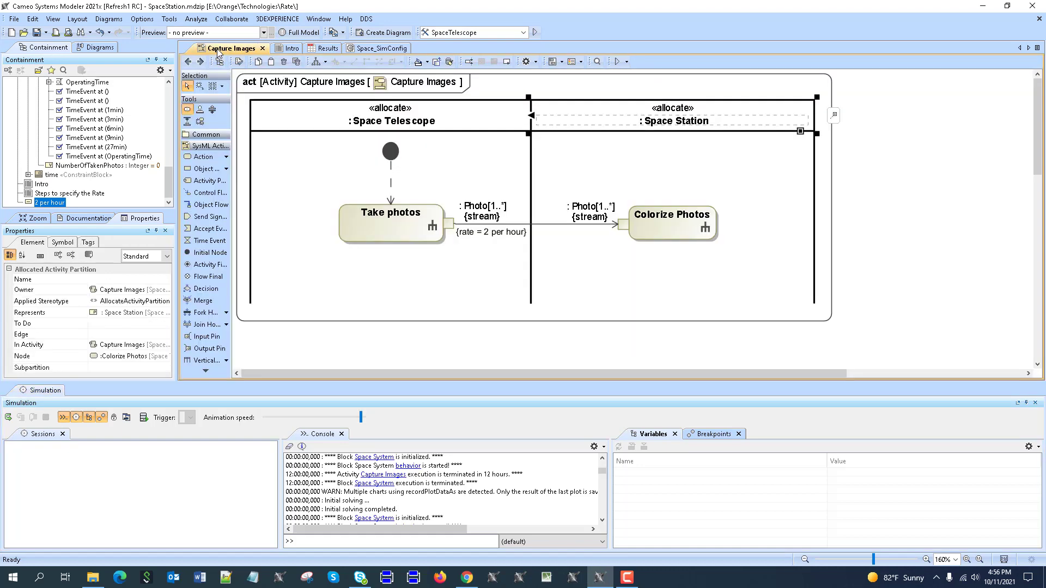